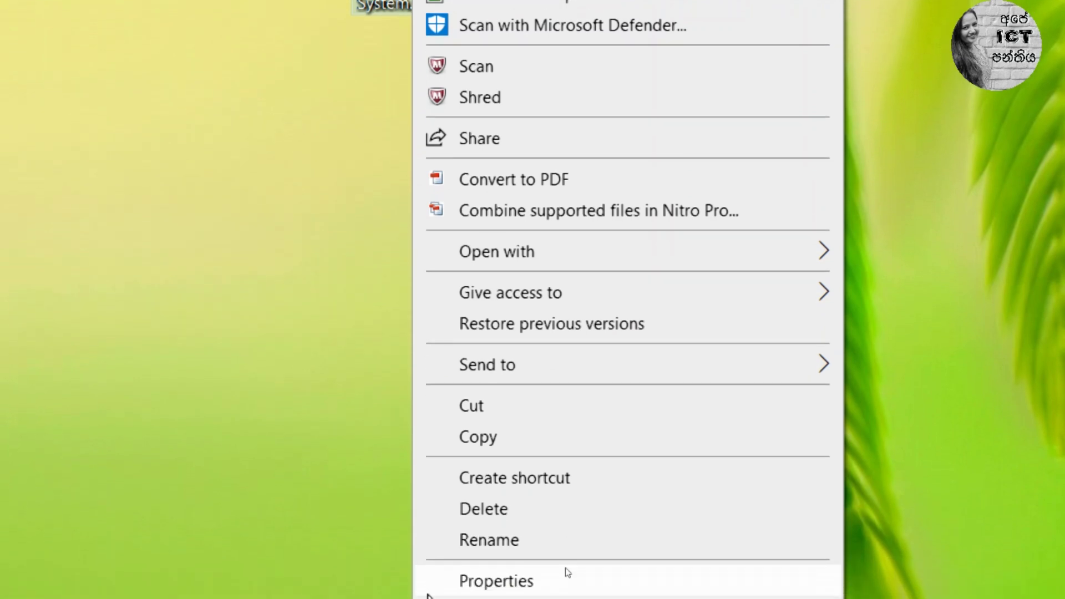
Open the properties of Lesson 2 Operating System.docx and look through the Security, Details, Previous Versions and General information.
click(511, 567)
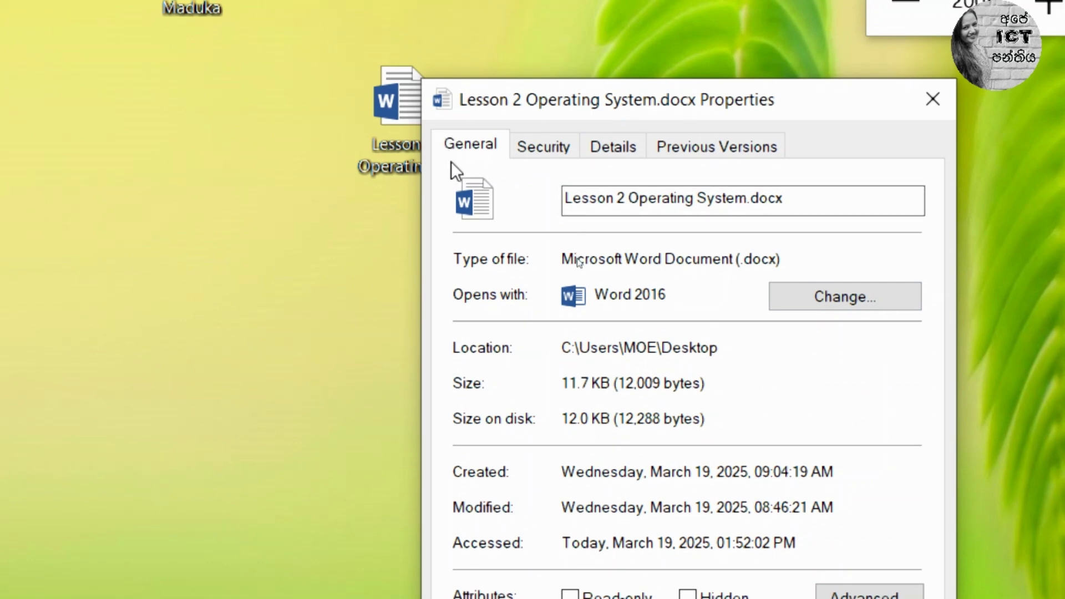
click(547, 152)
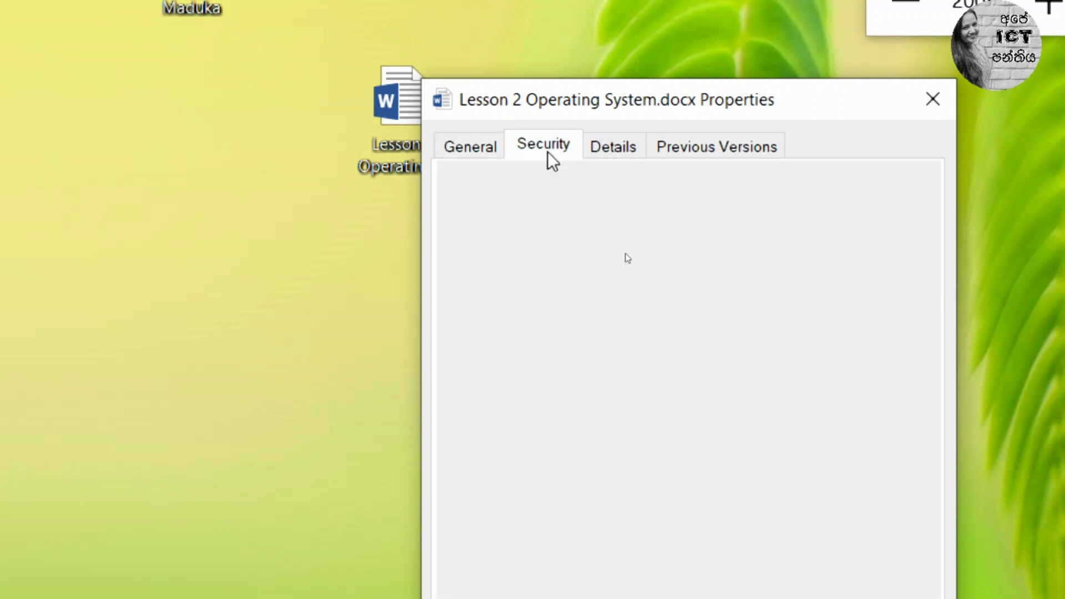
click(627, 139)
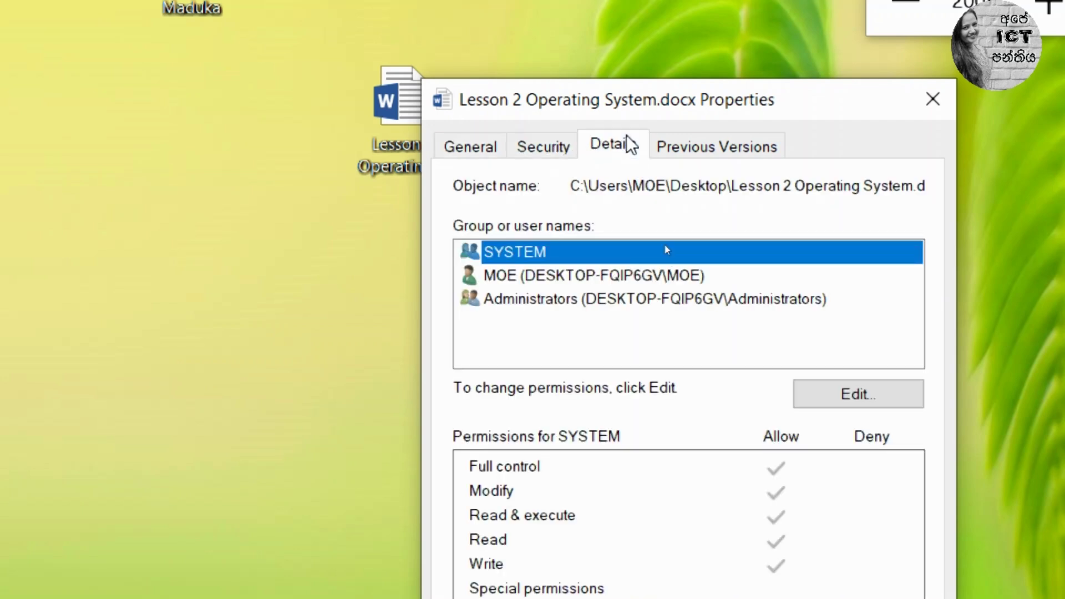
click(731, 150)
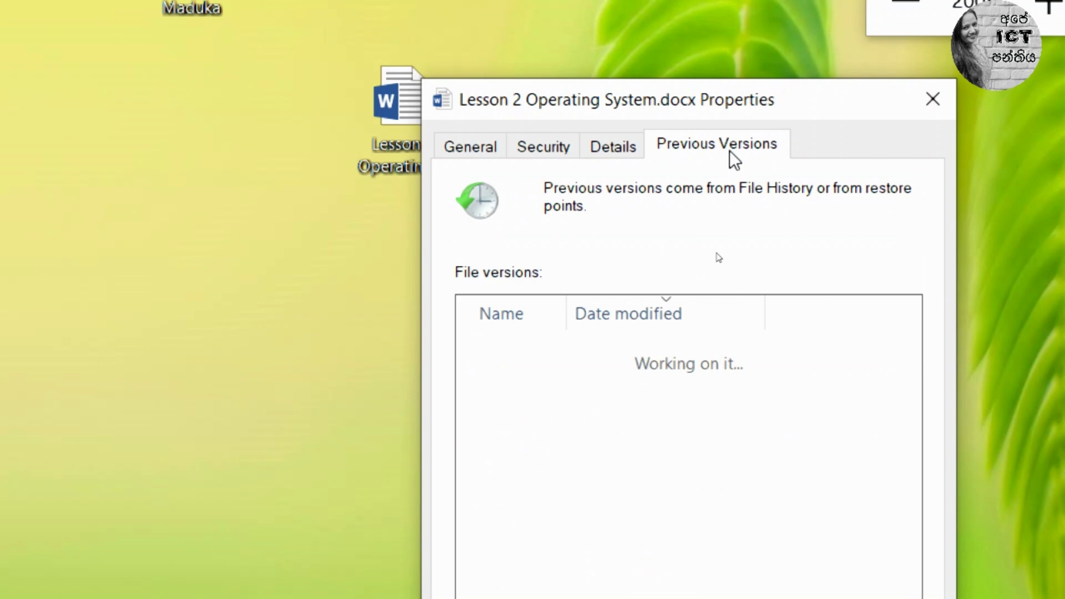
click(491, 144)
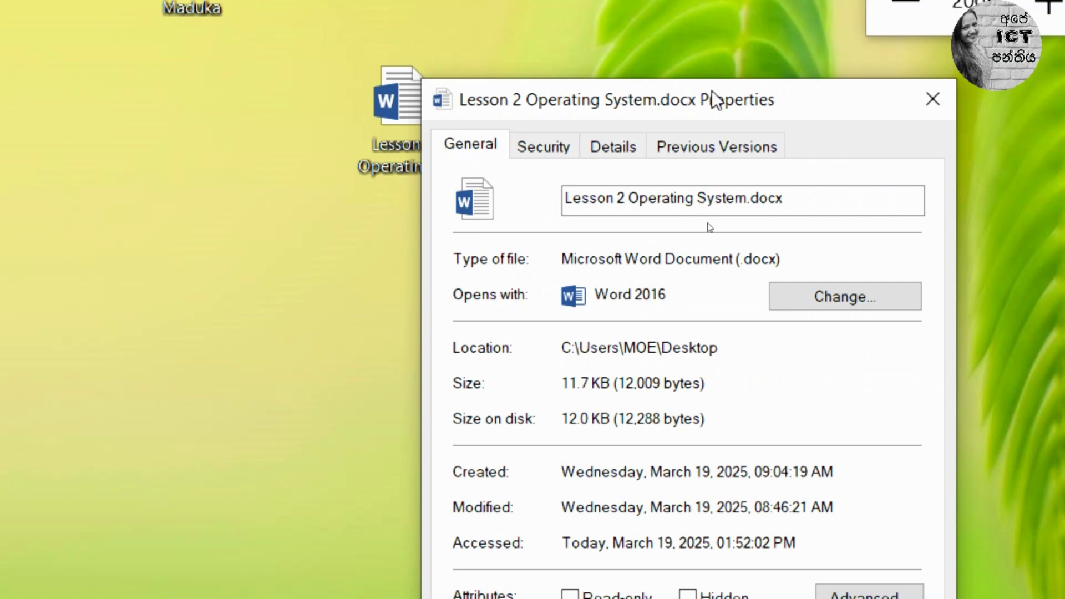
drag(713, 92, 699, 36)
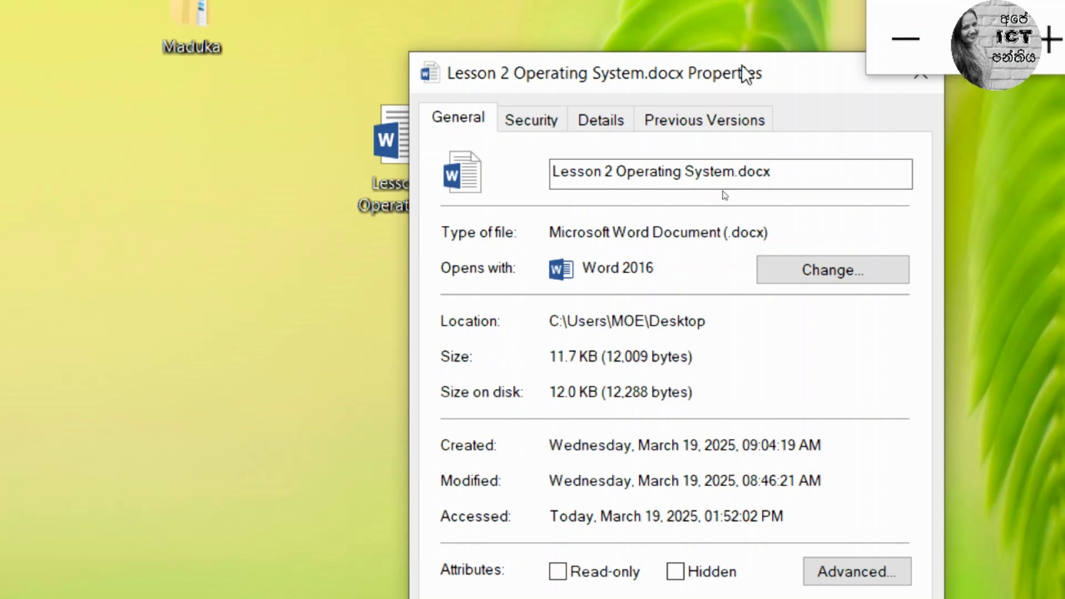
mouse_move(746, 73)
mouse_down()
mouse_move(836, 78)
mouse_move(753, 60)
mouse_up()
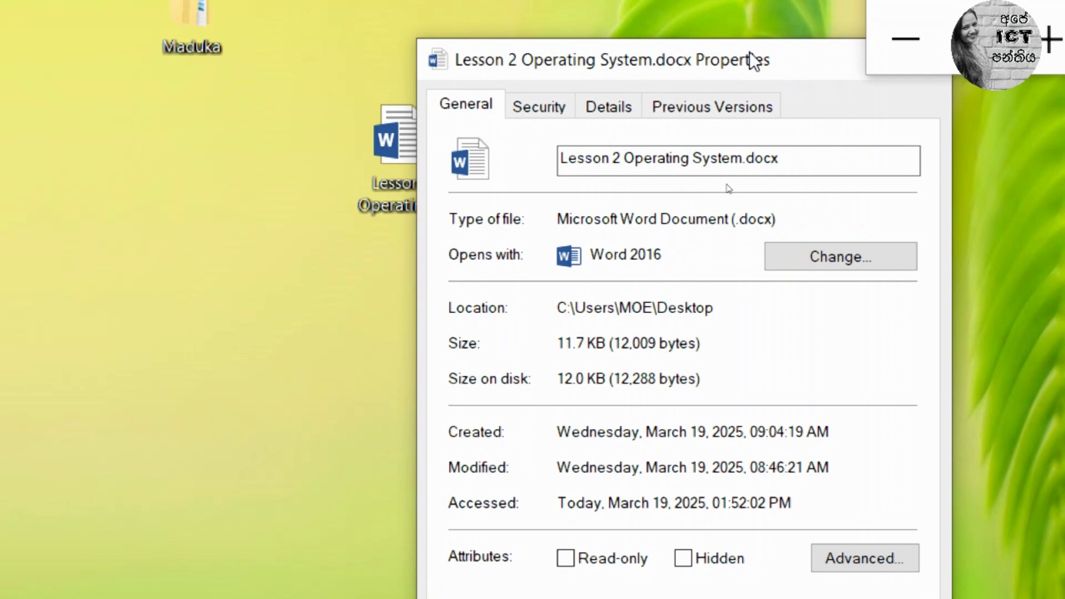
drag(753, 59, 798, 48)
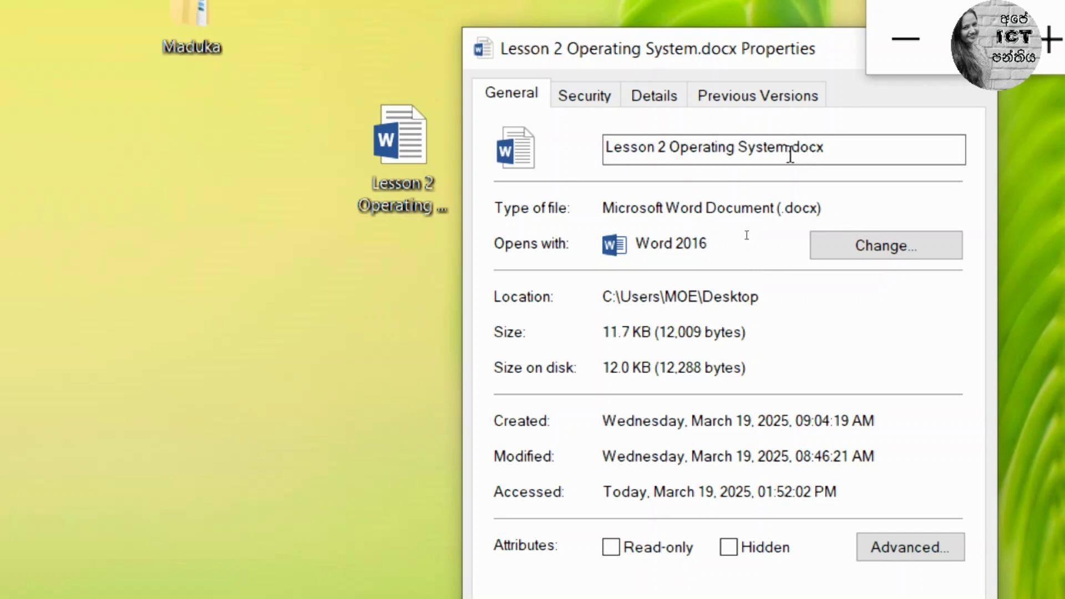
Highlight the Word file's name, extension, and created, modified and accessed dates in its properties, and close the dialog.
drag(791, 154, 596, 156)
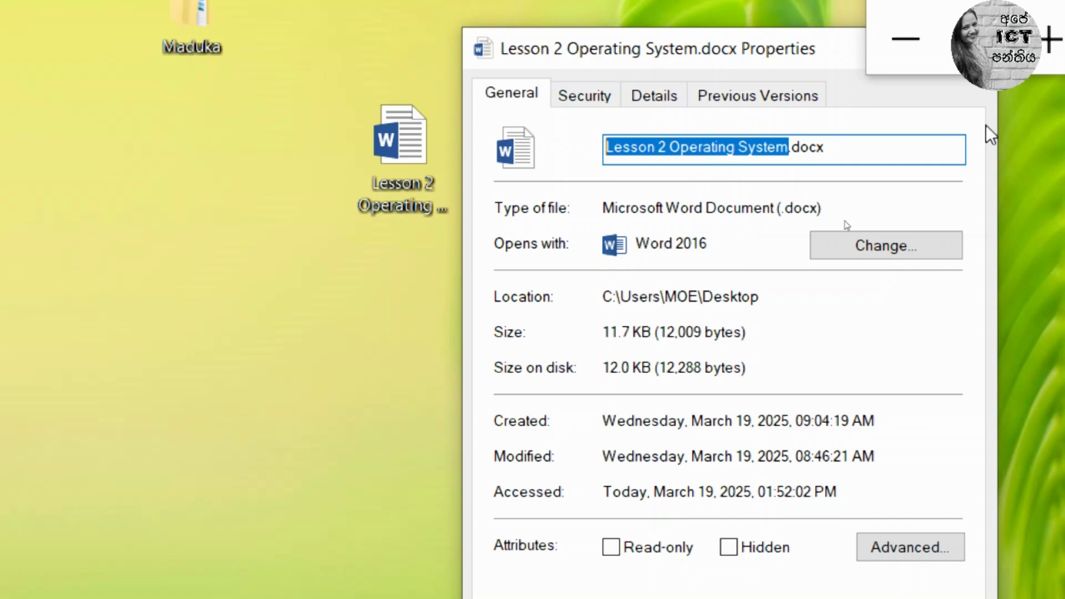
drag(826, 150, 792, 147)
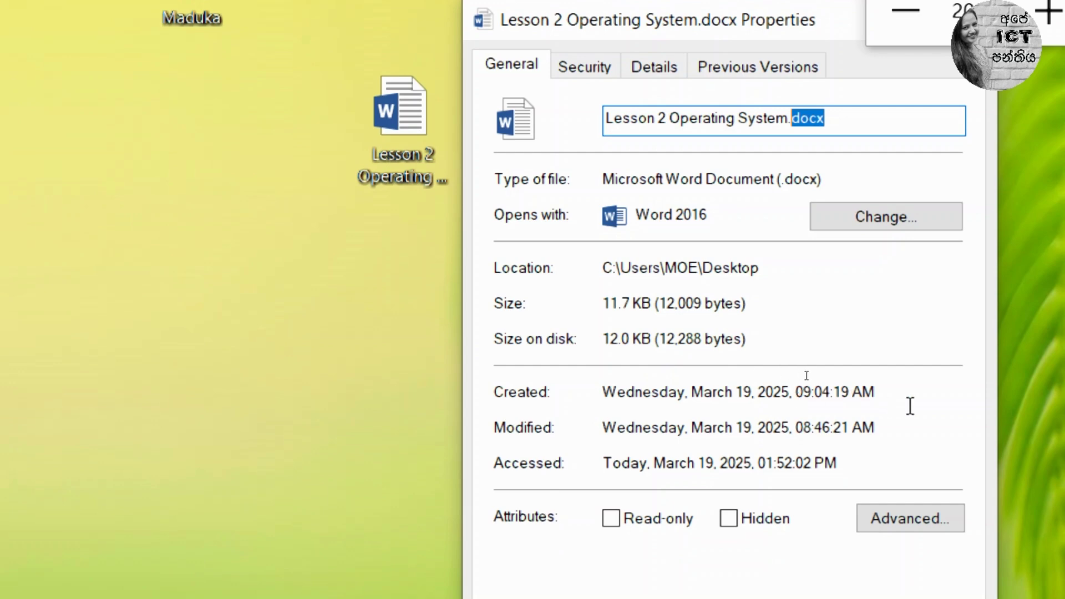
drag(875, 391, 613, 368)
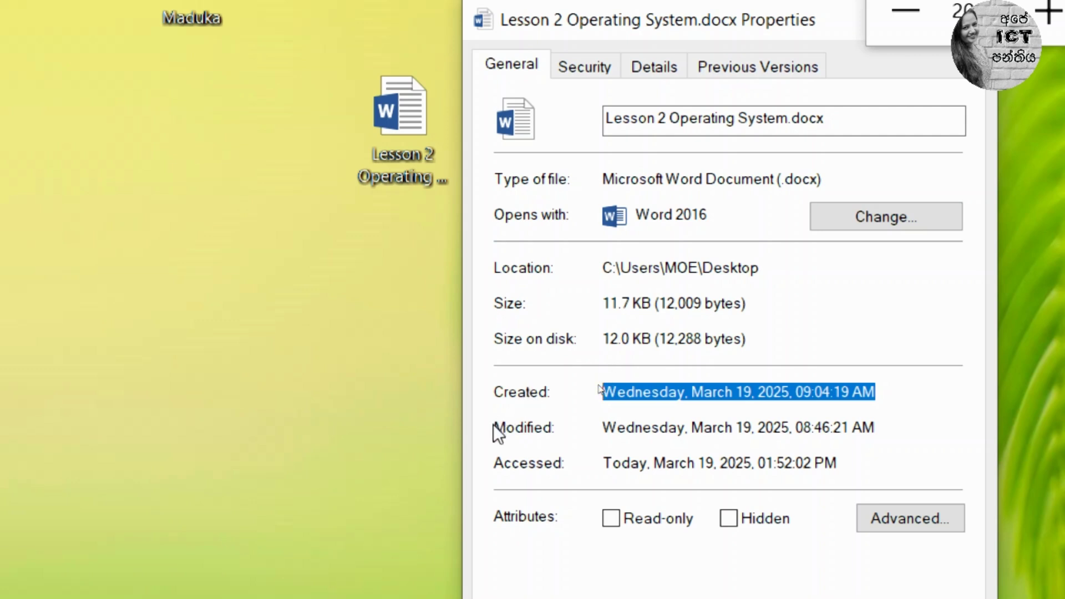
drag(605, 427, 947, 422)
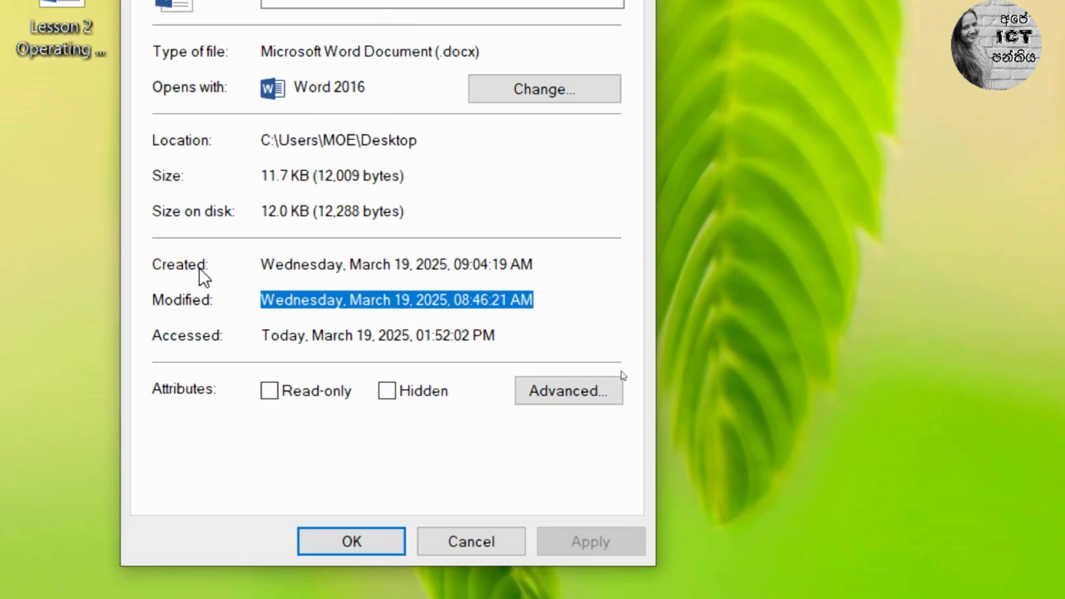
drag(498, 337, 266, 327)
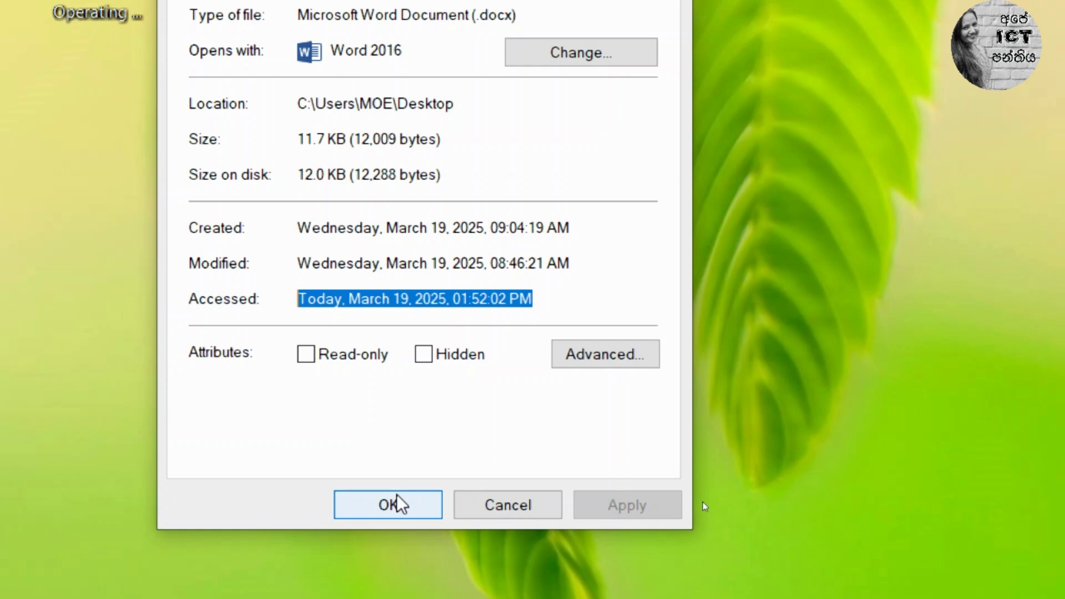
click(396, 504)
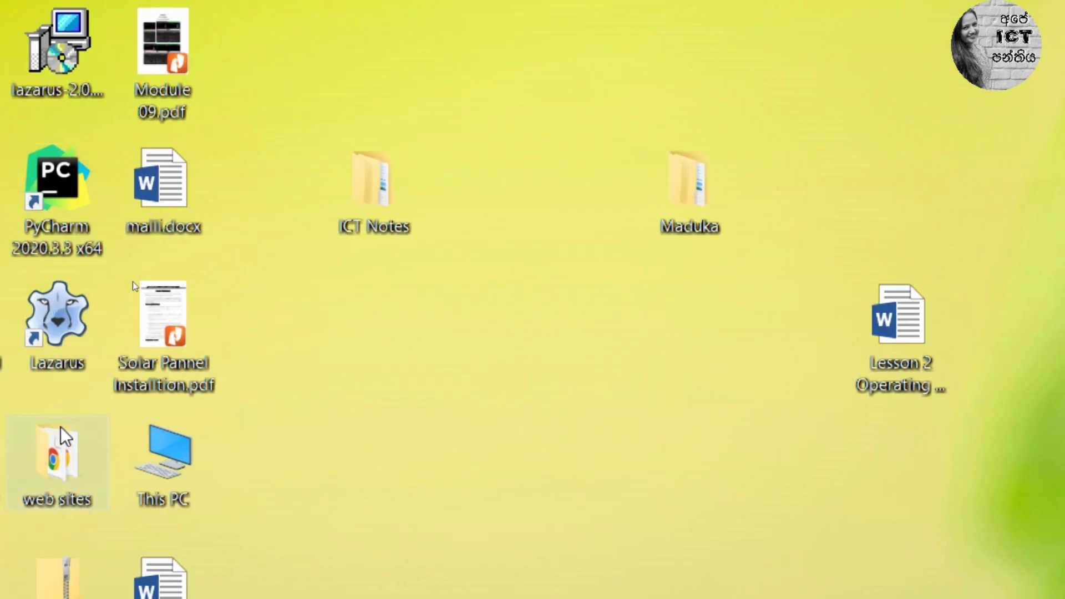
Open the properties of Solar Pannel Installtion.pdf on the desktop.
click(161, 349)
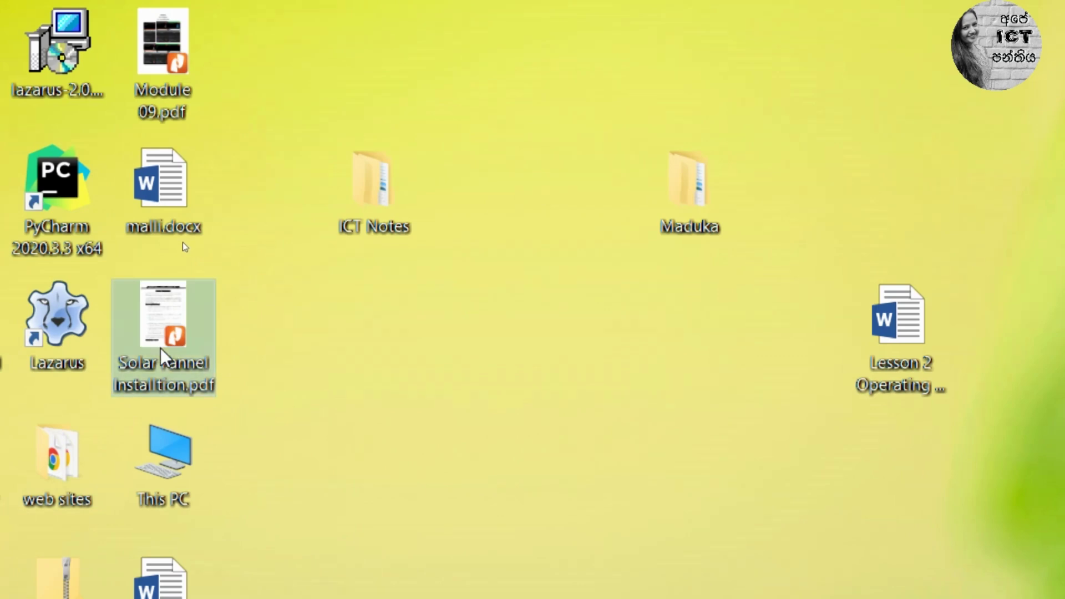
double_click(161, 348)
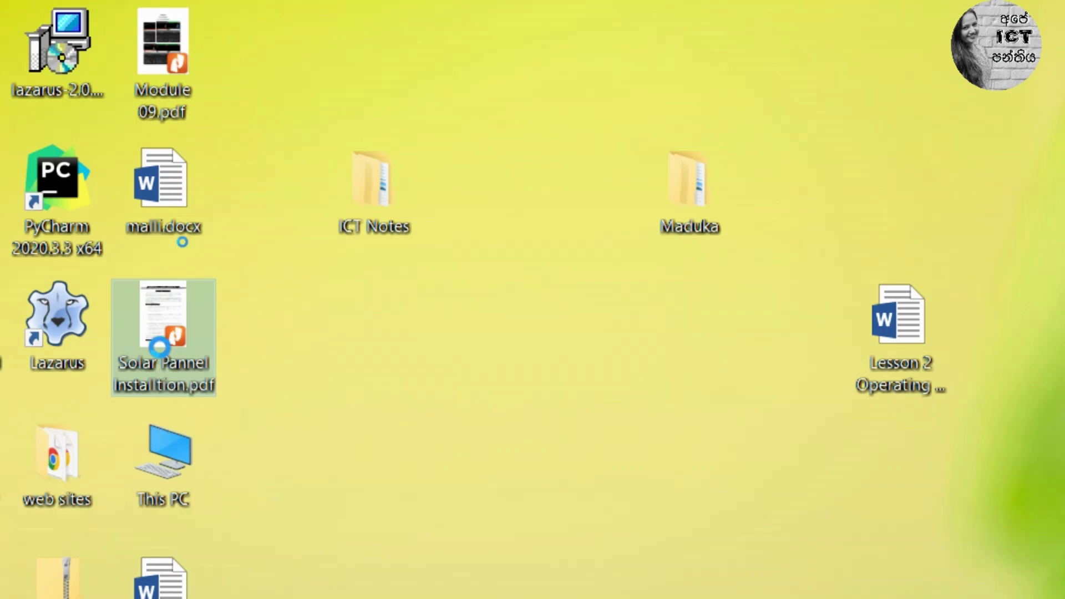
right_click(161, 348)
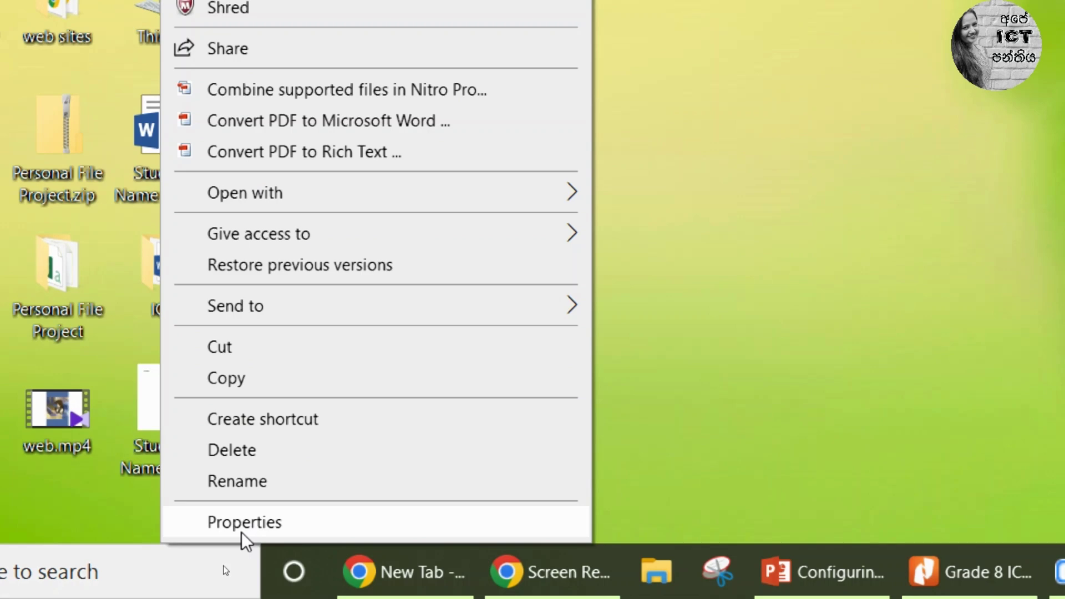
click(241, 532)
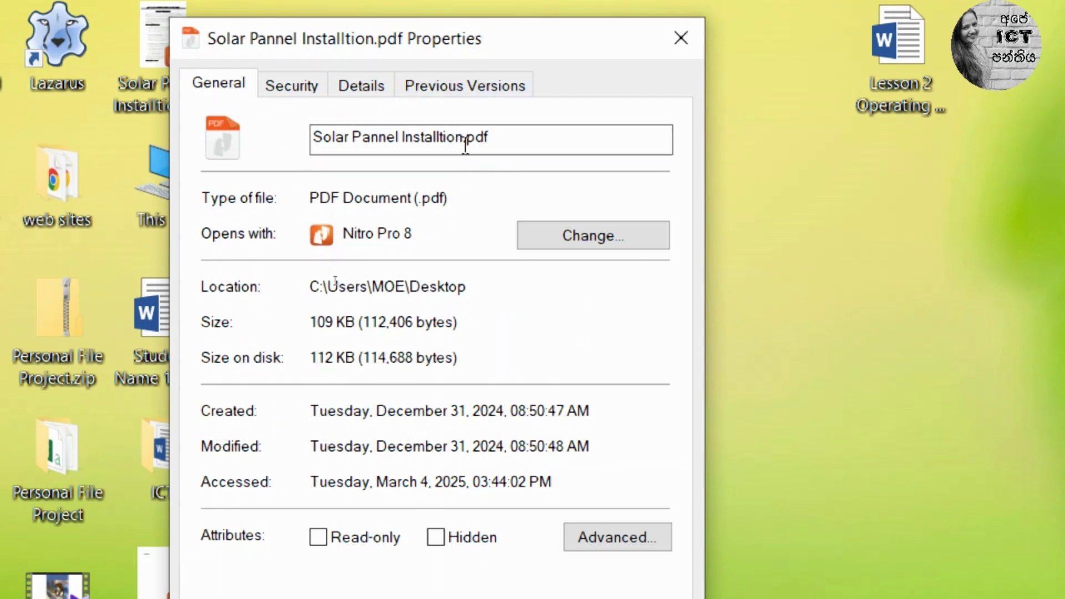
Highlight the PDF's name, extension, location, and created, modified and accessed dates in its properties, and close the dialog.
drag(465, 142, 292, 142)
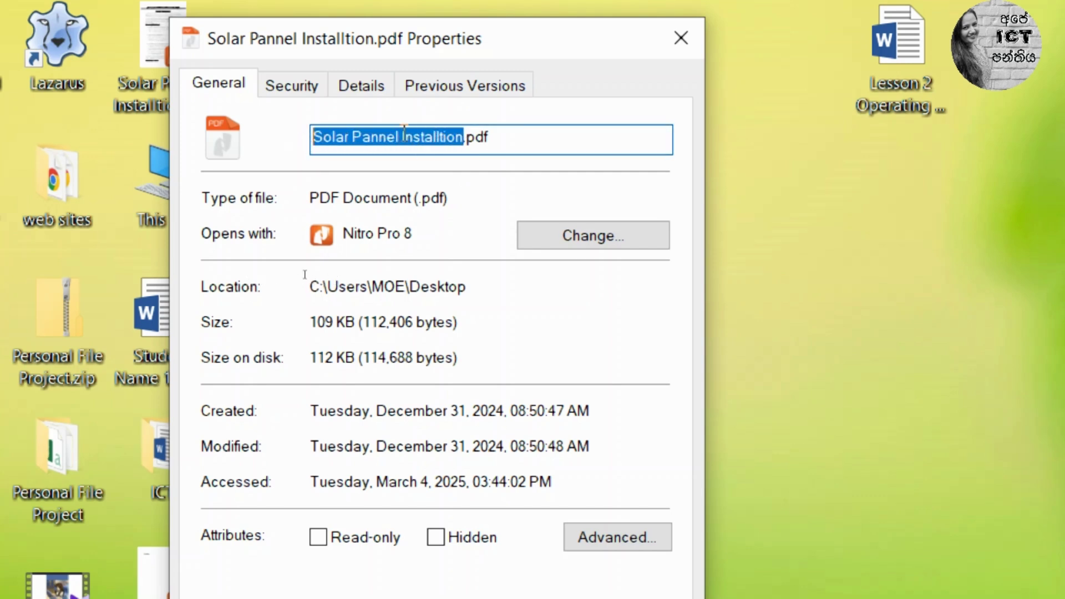
click(506, 141)
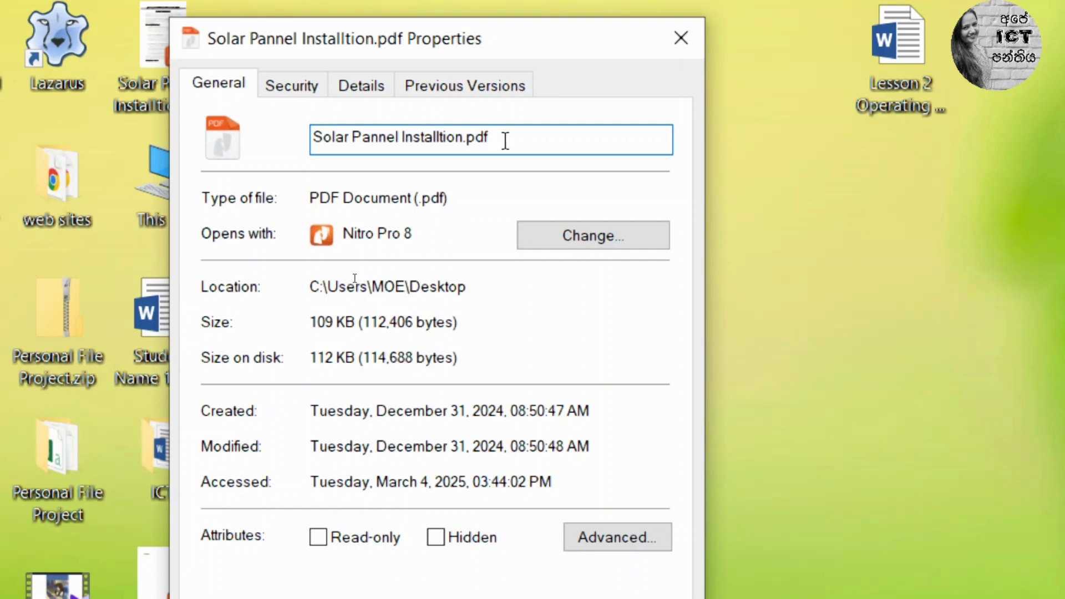
drag(507, 141, 463, 140)
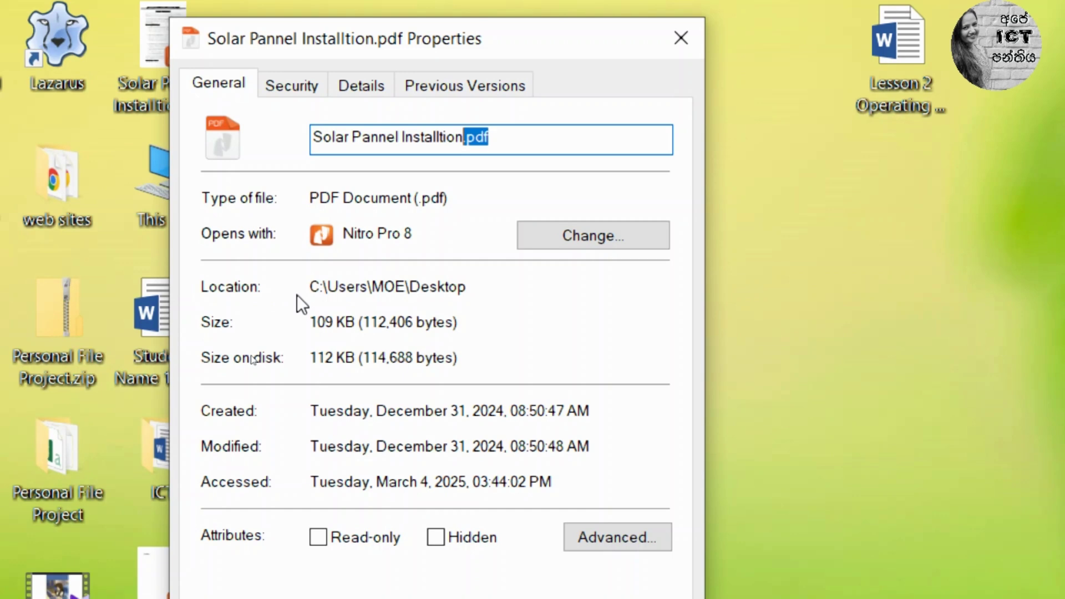
drag(502, 307, 424, 300)
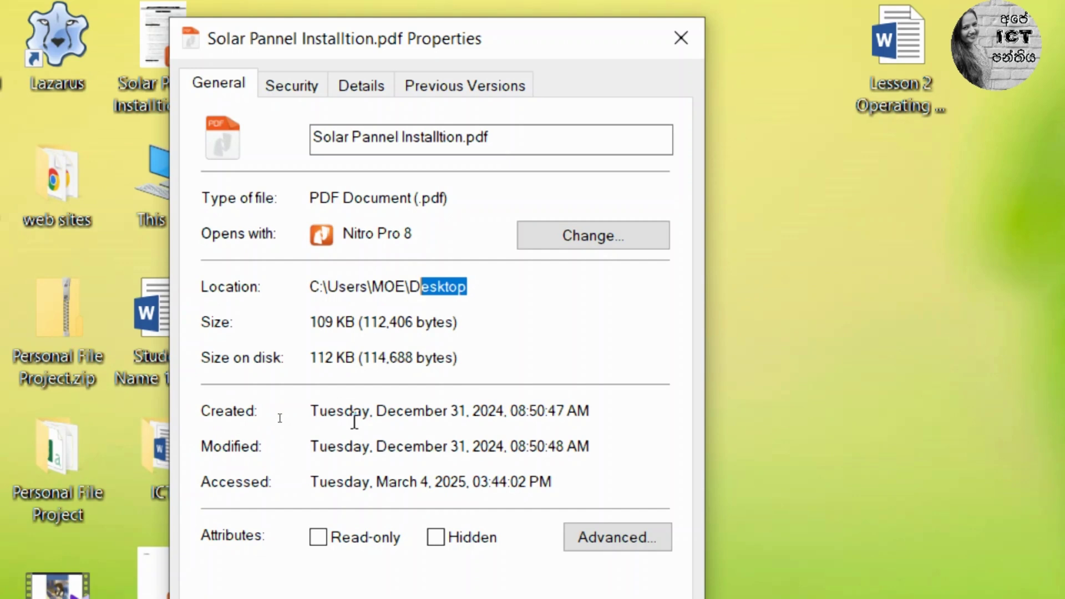
drag(311, 411, 645, 444)
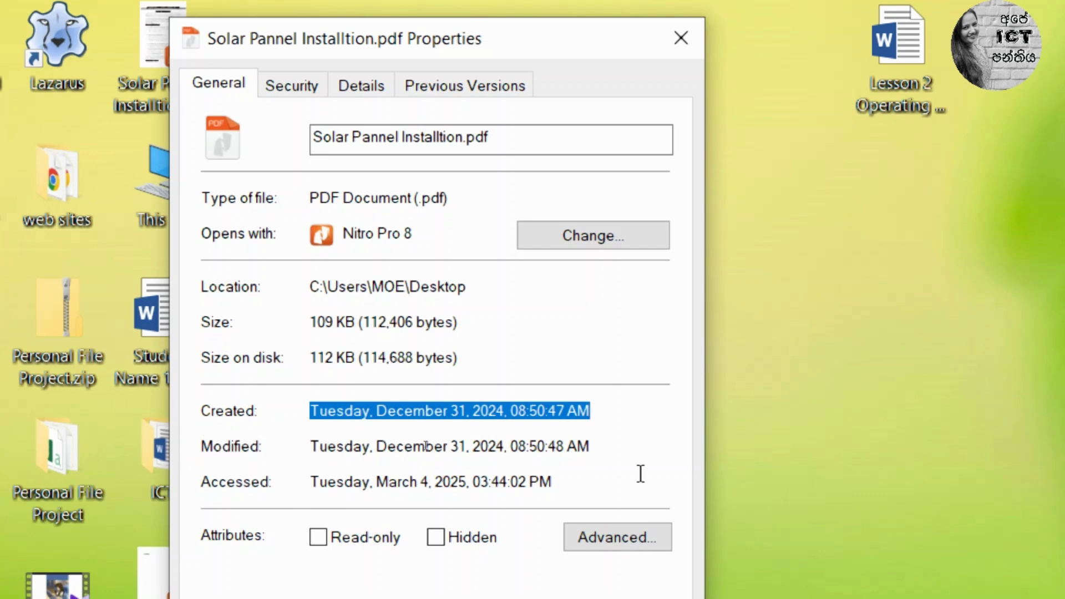
drag(596, 444, 288, 461)
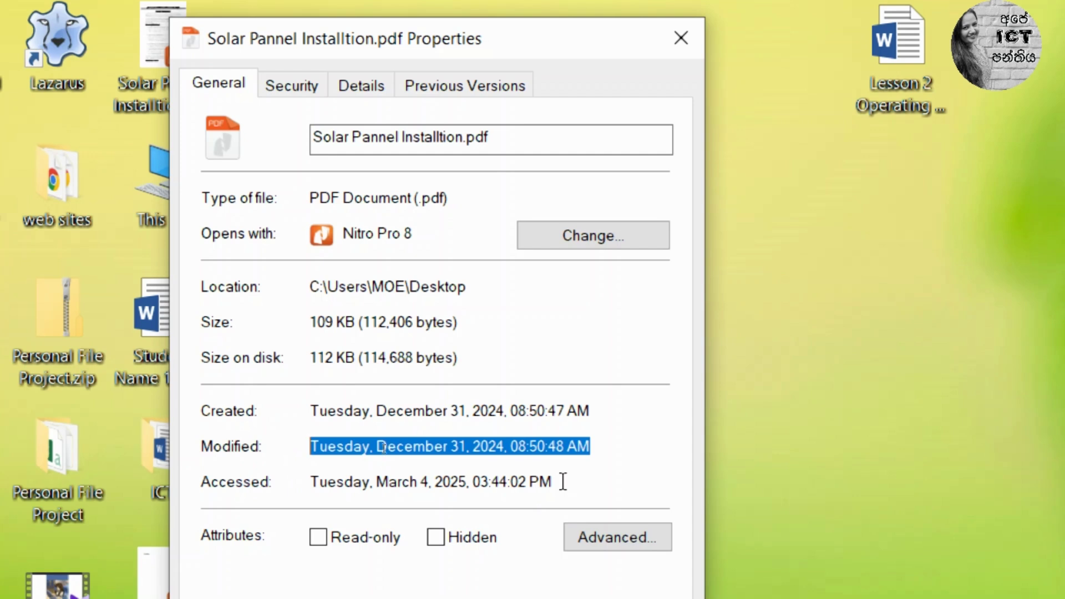
drag(563, 482, 291, 490)
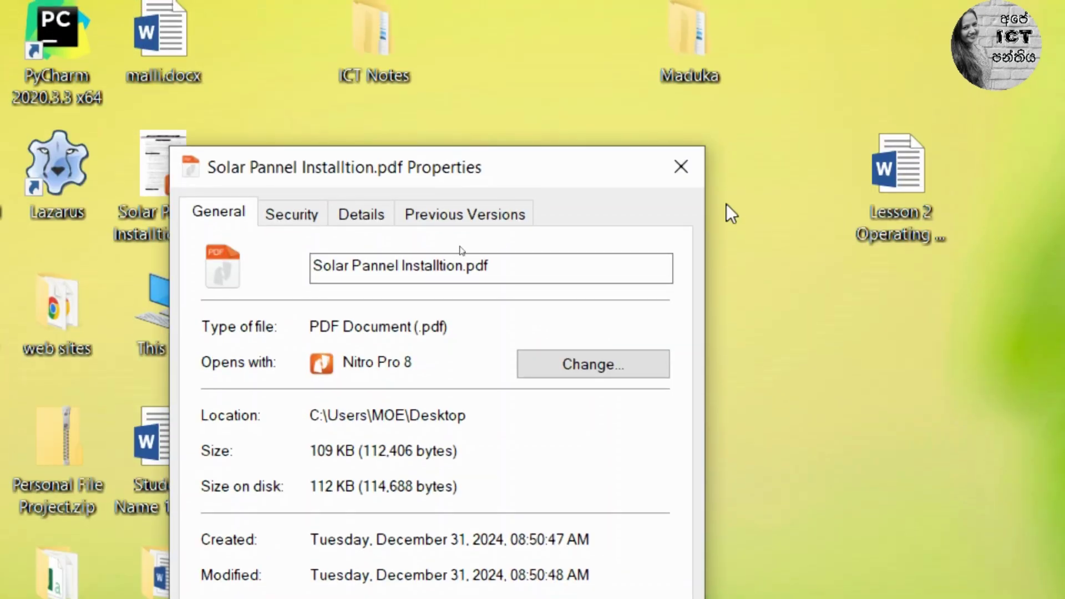
click(681, 50)
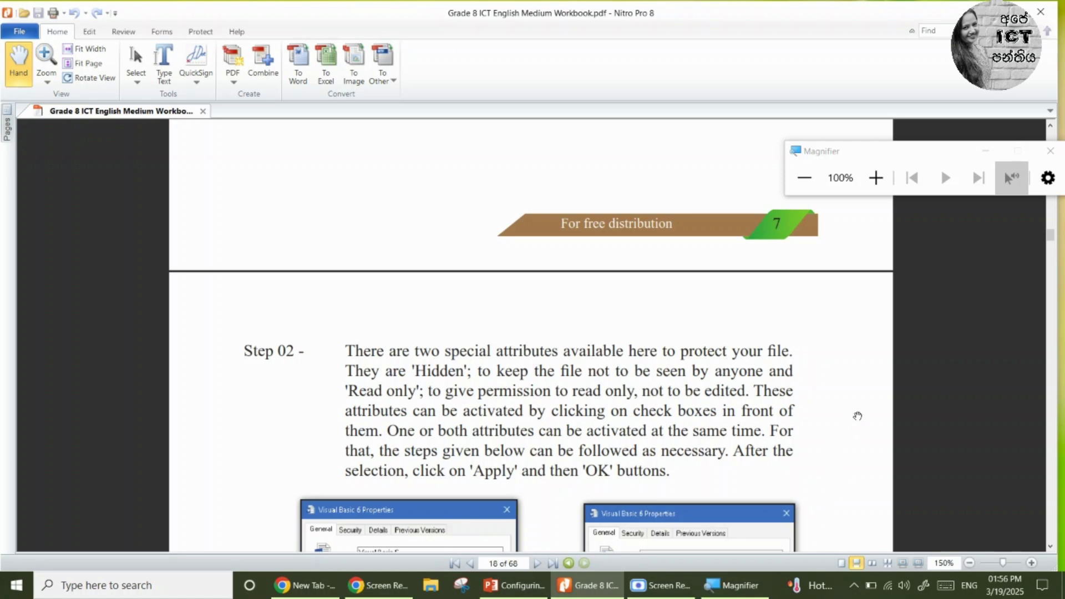
Show the File Permission slide in PowerPoint and review the Read-only and Hidden attribute steps in the Nitro Pro workbook.
click(514, 589)
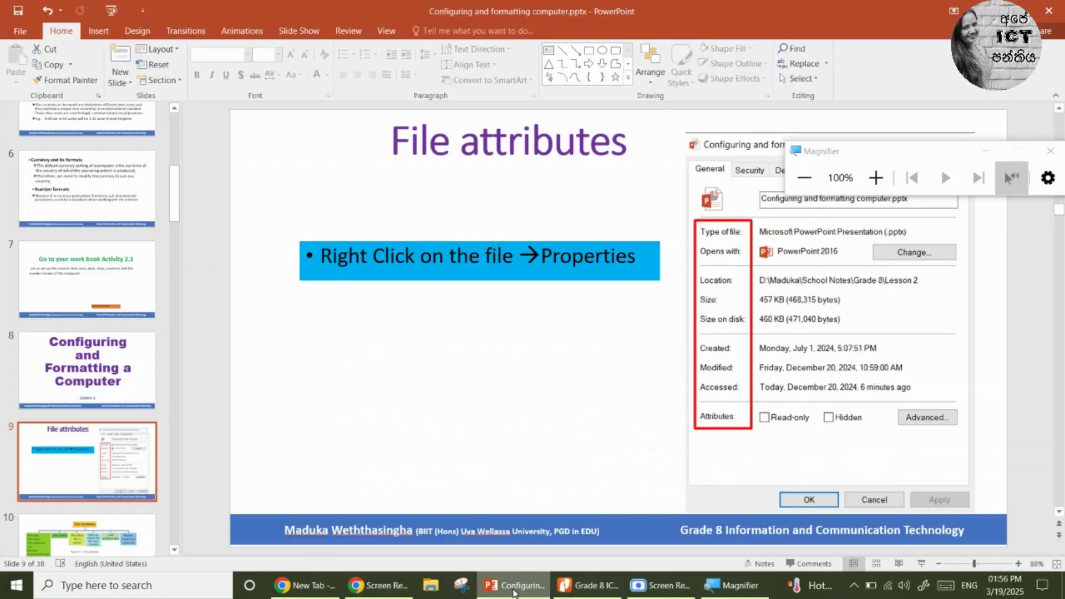
click(138, 551)
click(138, 550)
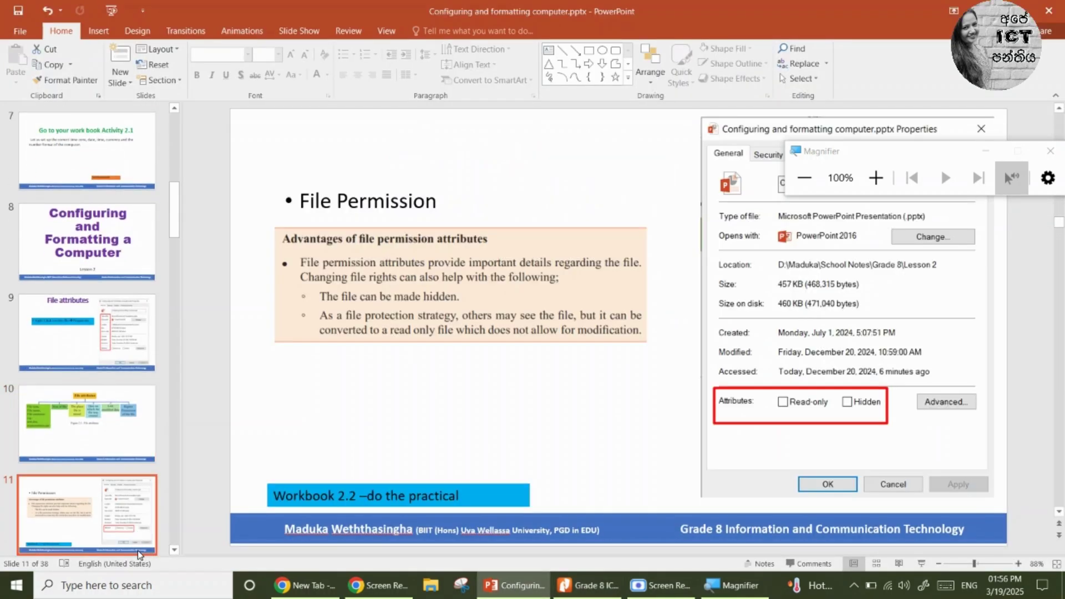
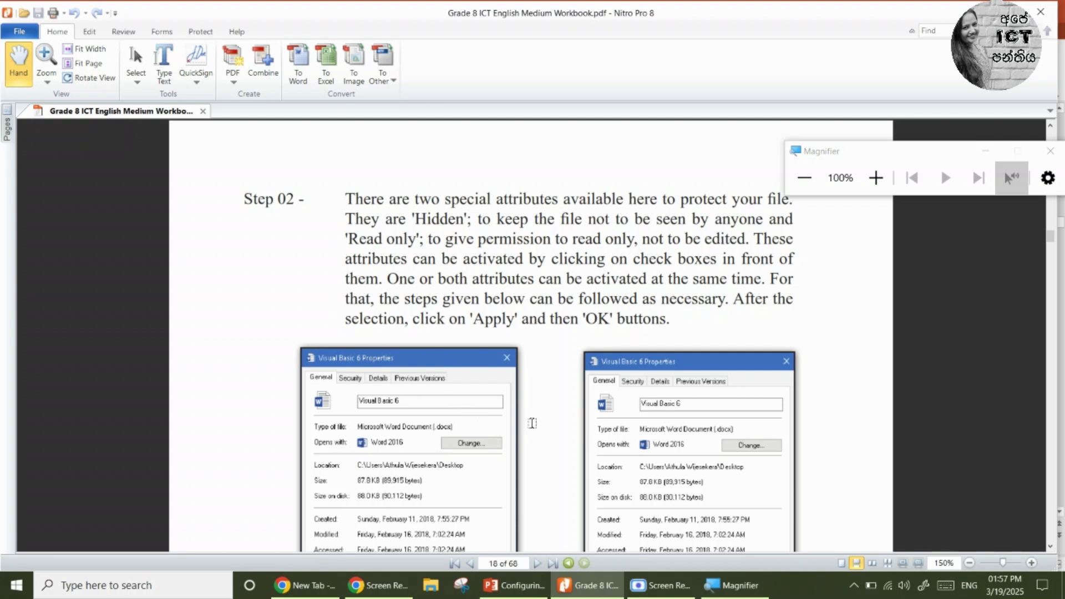
drag(540, 428, 537, 265)
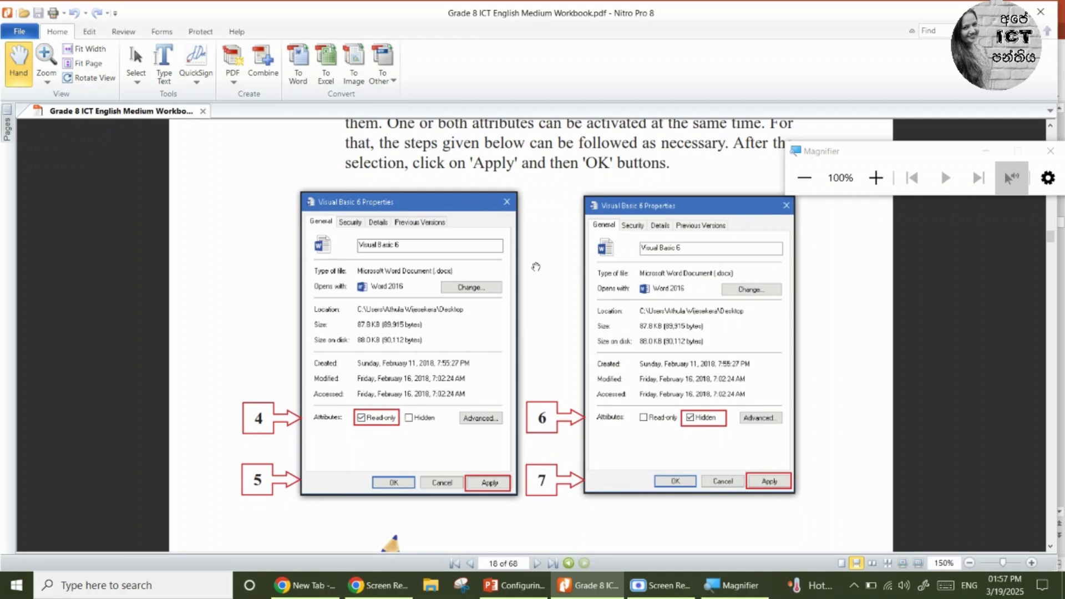
scroll(536, 267, down, 3)
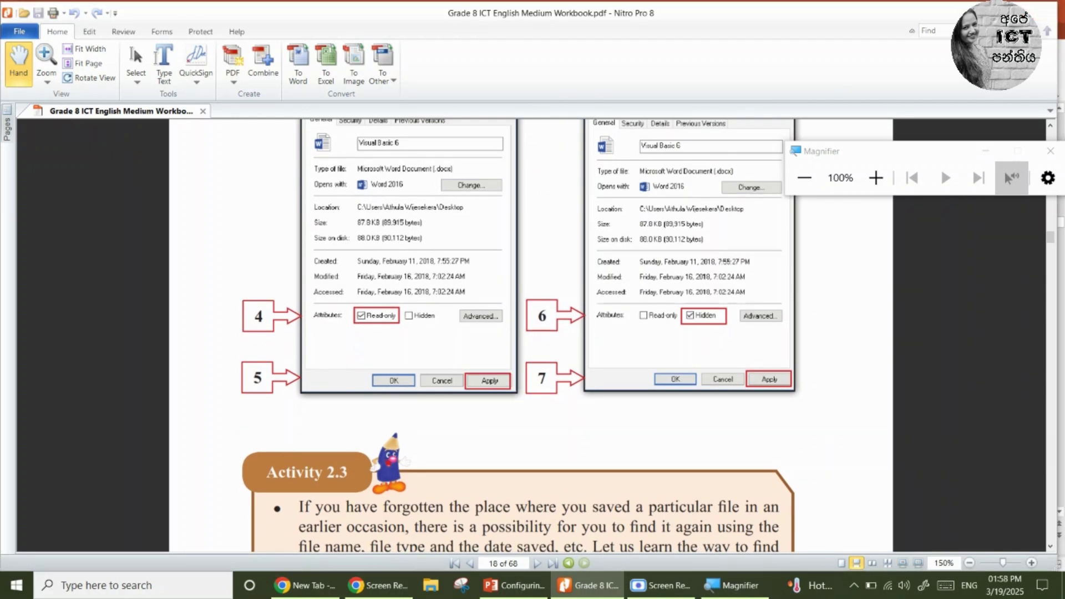
Show the desktop, open the folder beside ICT Notes, and delete its ICT 2 subfolder.
key(alt+Tab)
key(super+d)
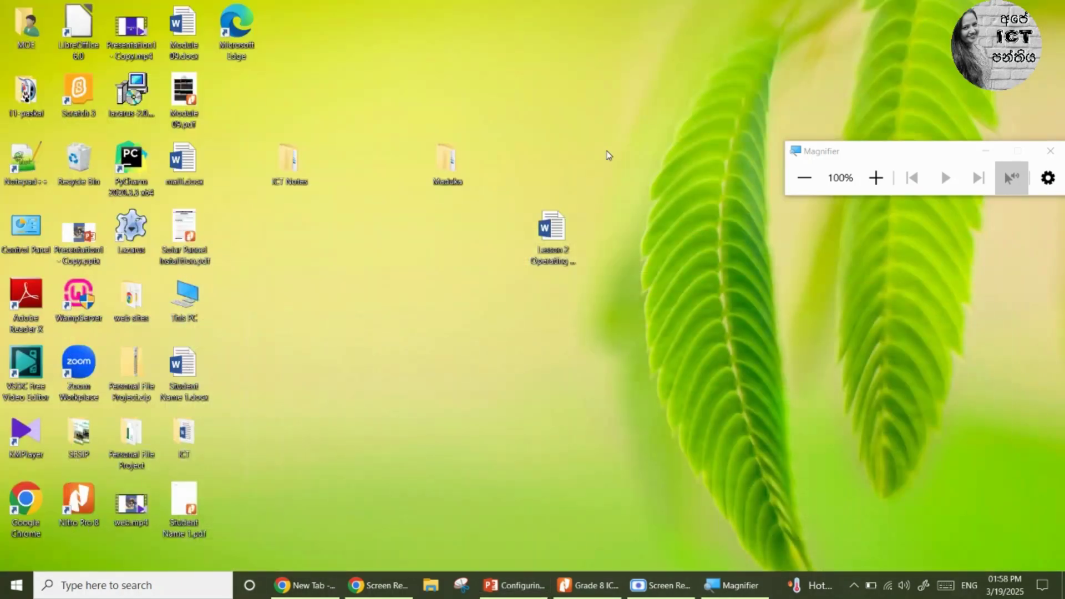
double_click(446, 161)
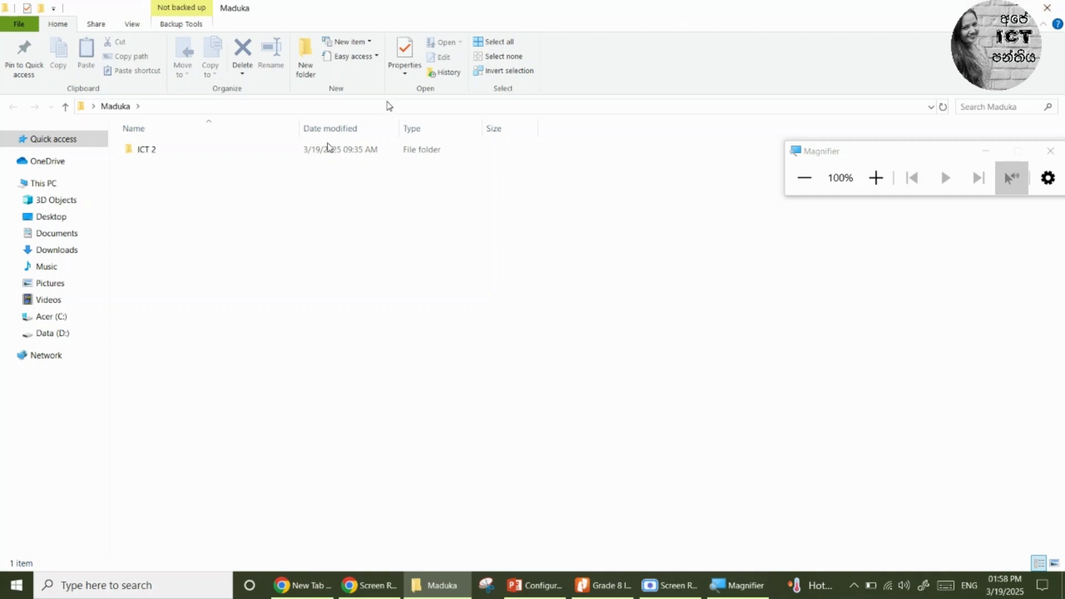
click(1054, 9)
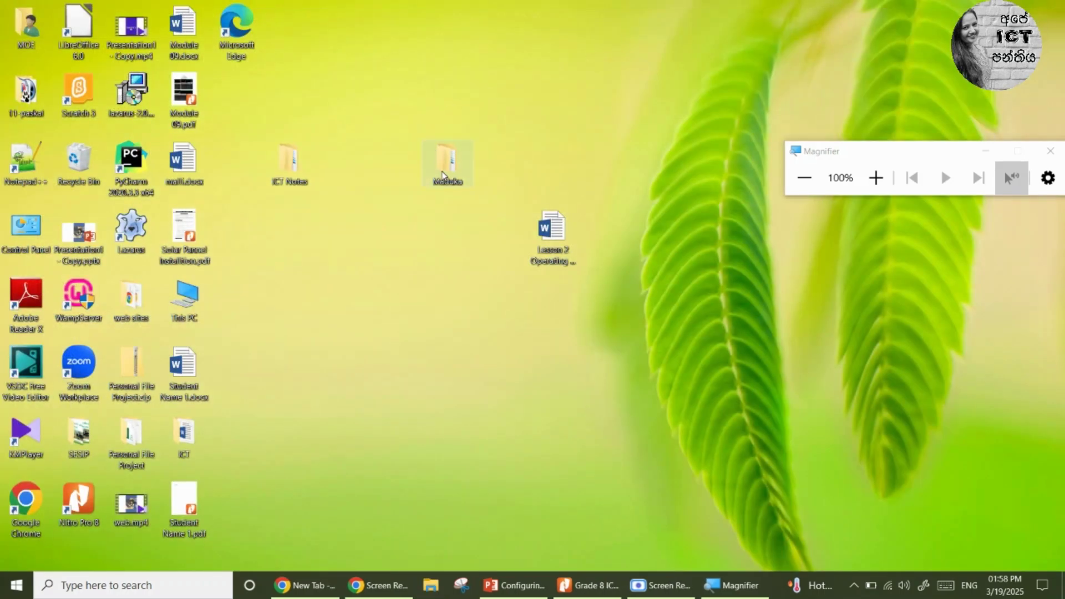
double_click(443, 175)
click(188, 157)
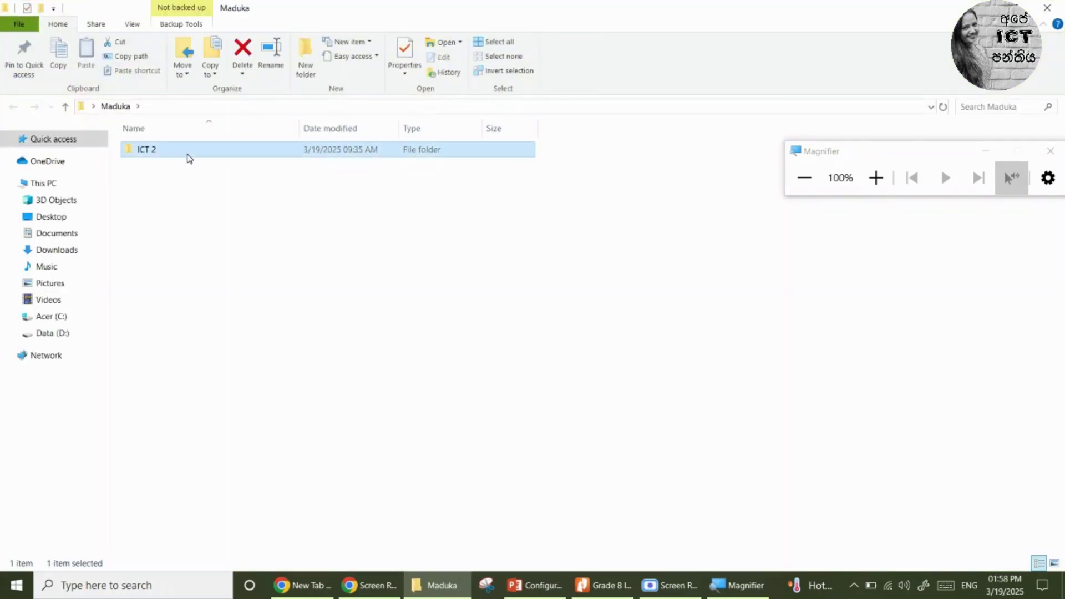
key(Delete)
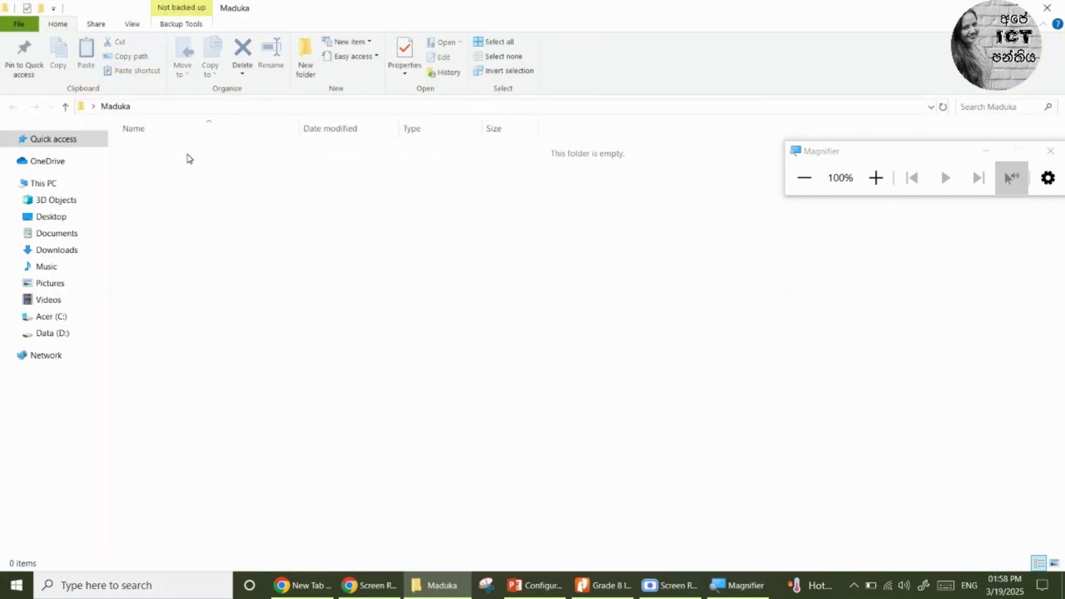
Move Lesson 2 Operating System.docx from the desktop into the emptied folder and maximize the folder window.
click(1024, 6)
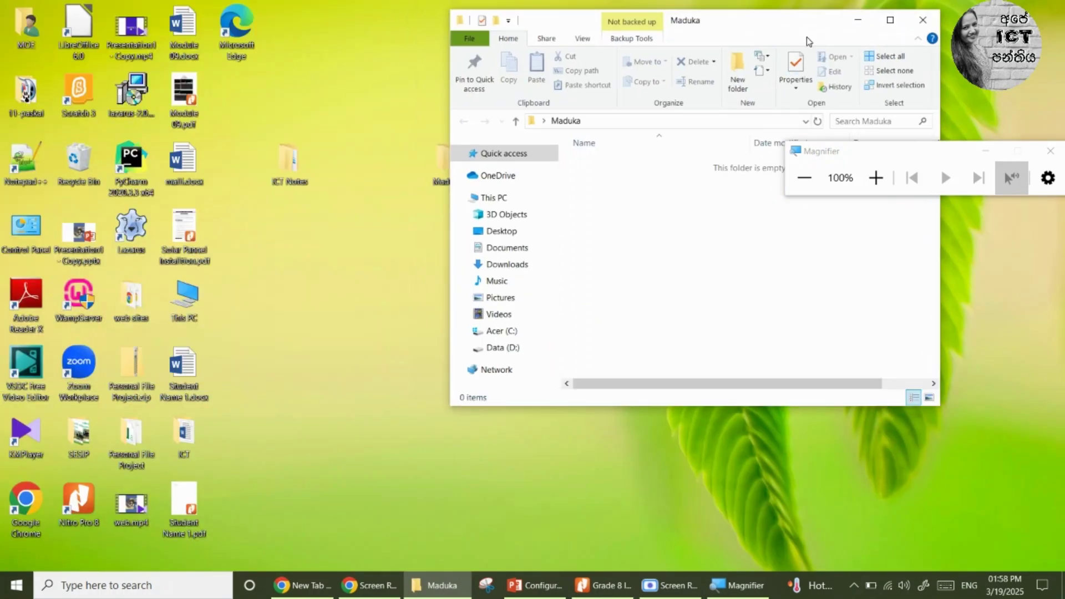
drag(785, 22, 332, 56)
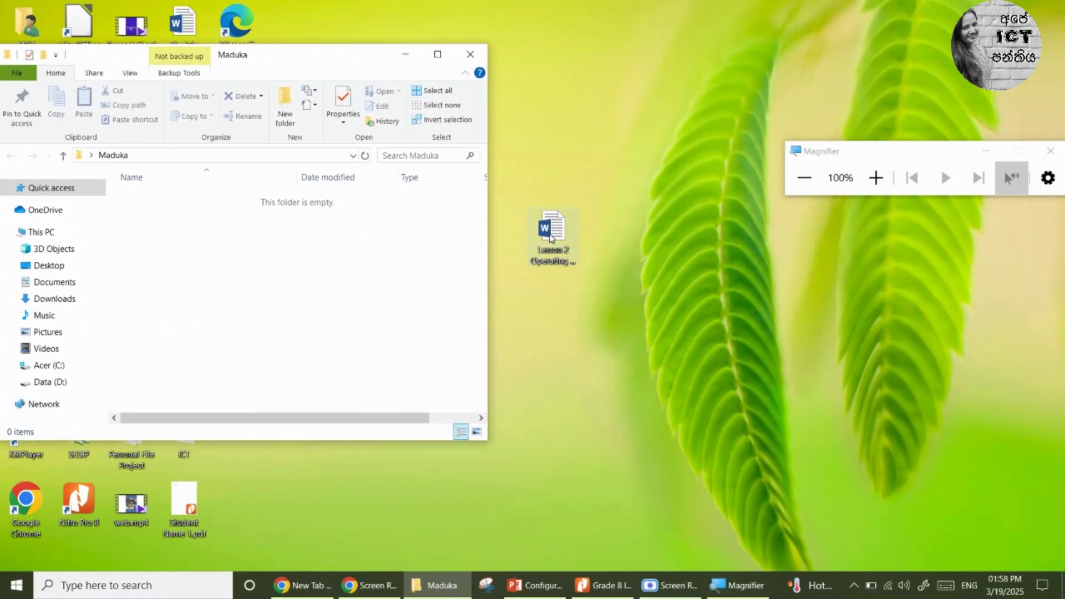
drag(383, 273, 288, 269)
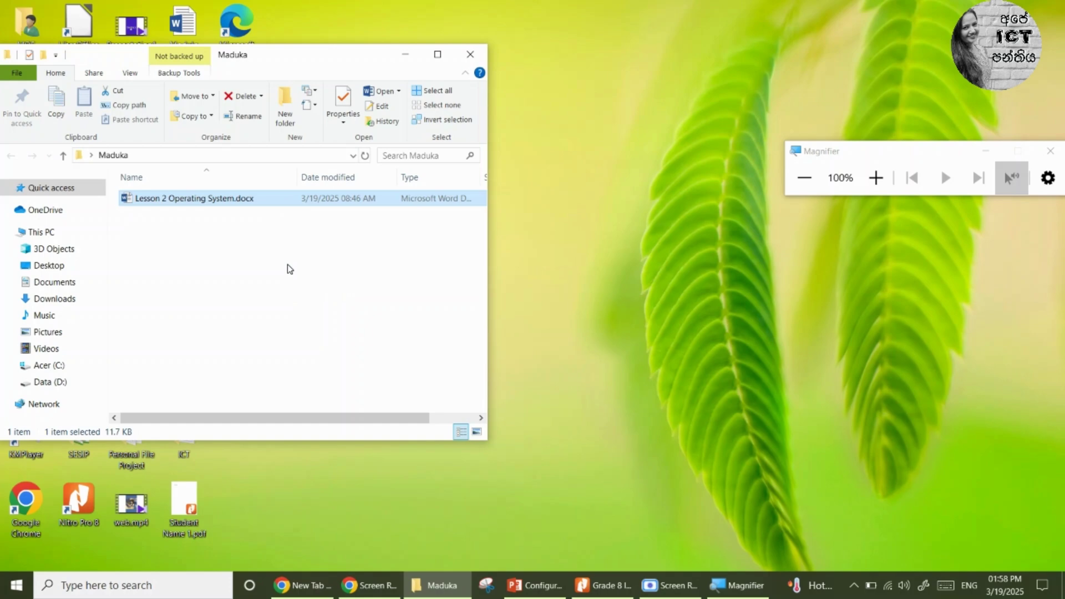
drag(327, 57, 488, 54)
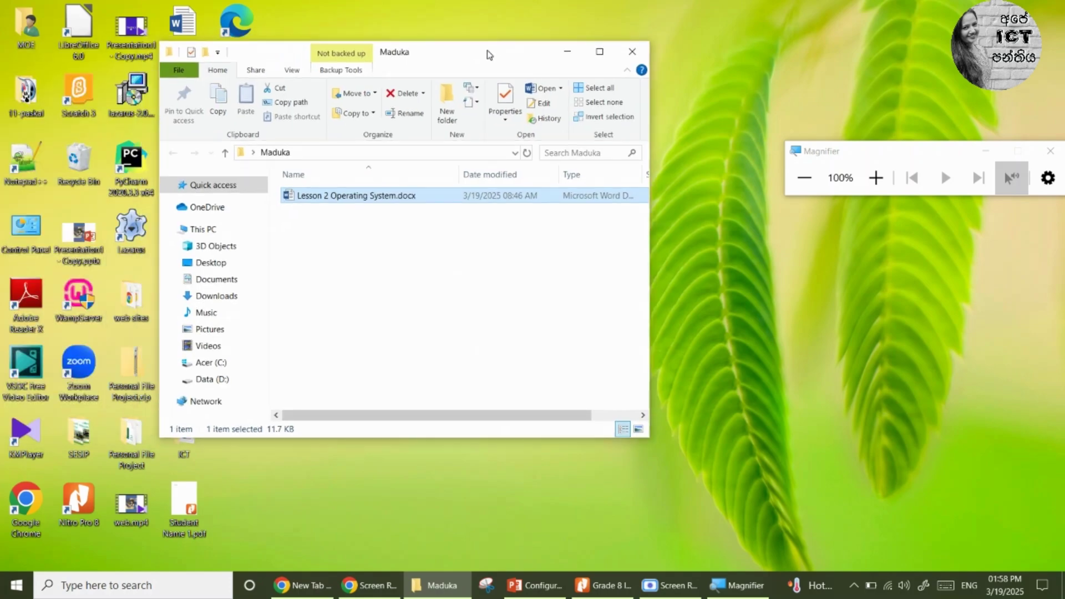
click(600, 57)
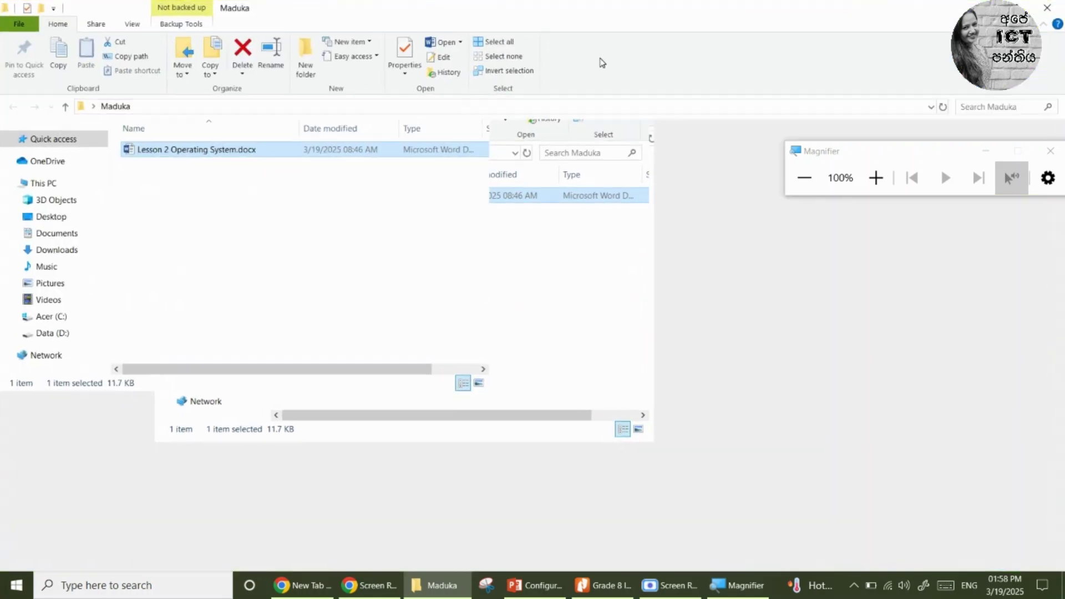
click(343, 176)
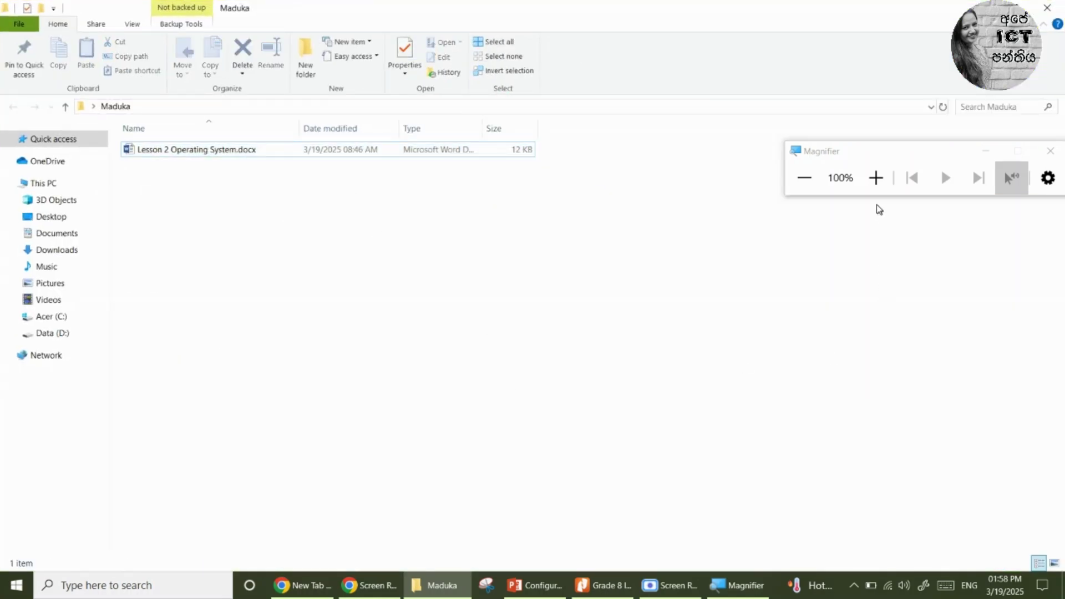
Turn on the Hidden attribute in the properties of Lesson 2 Operating System.docx, apply it, and close the dialog.
click(876, 177)
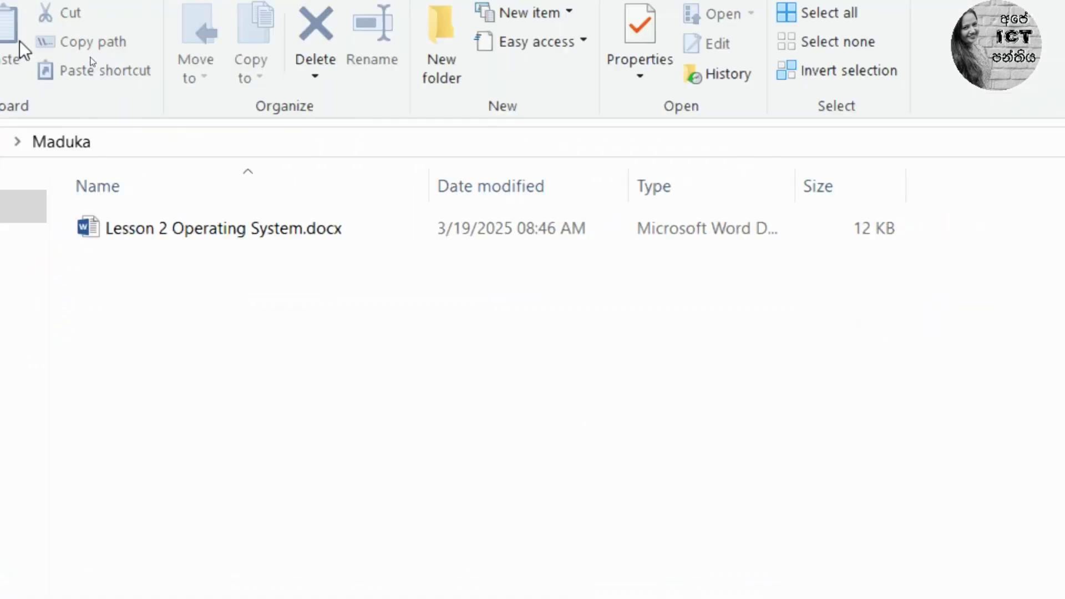
click(371, 237)
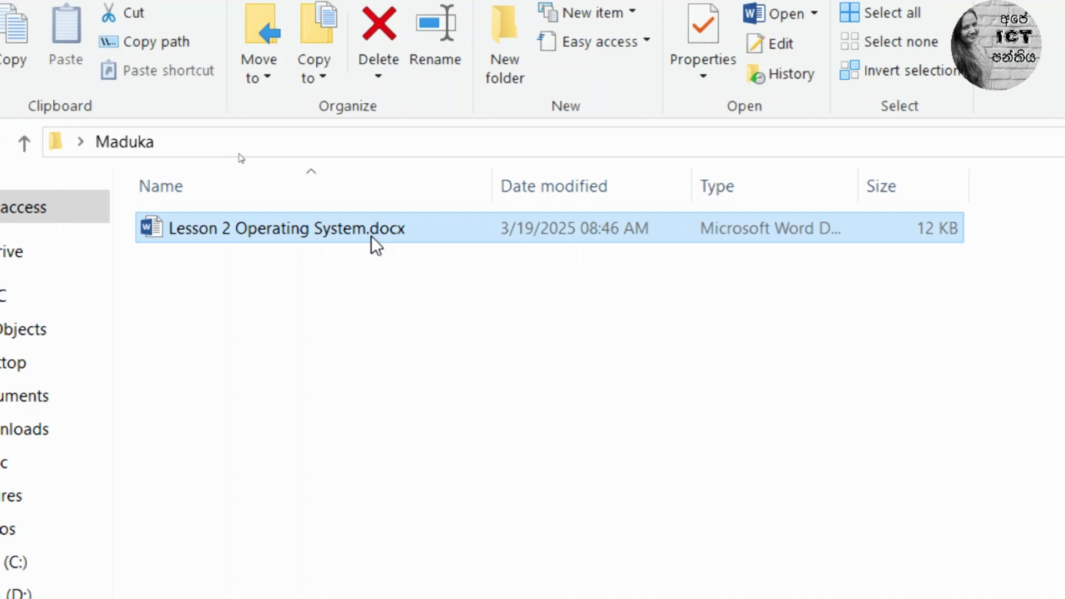
right_click(372, 235)
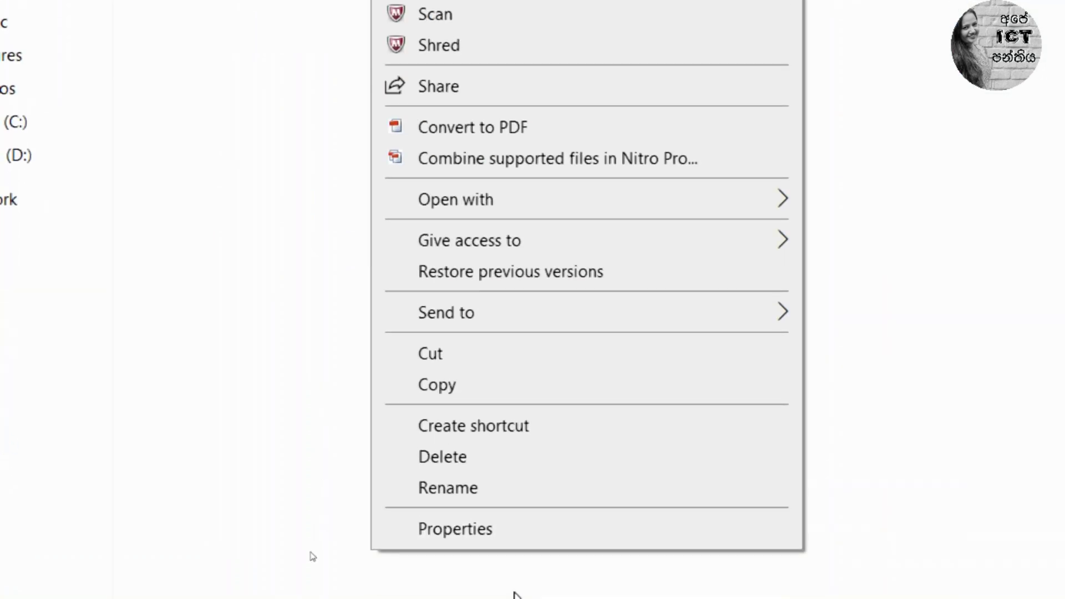
click(494, 527)
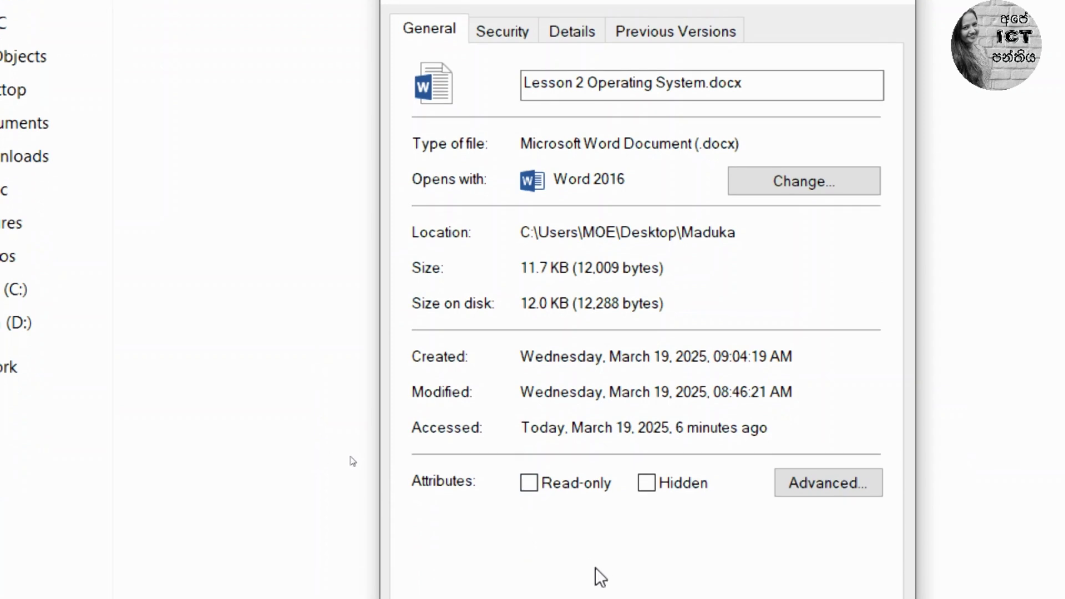
click(647, 484)
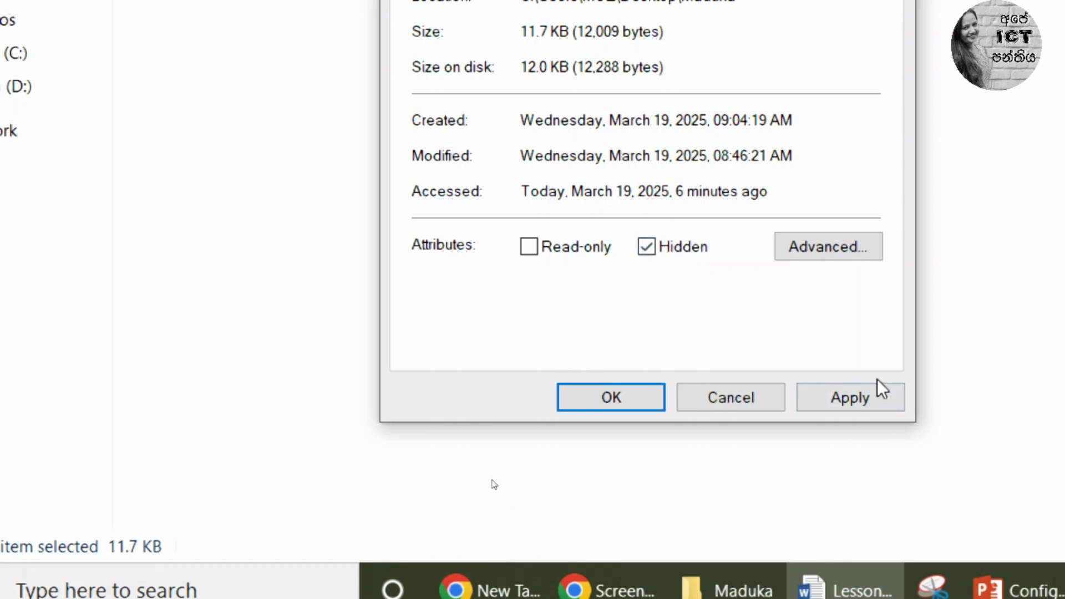
click(868, 405)
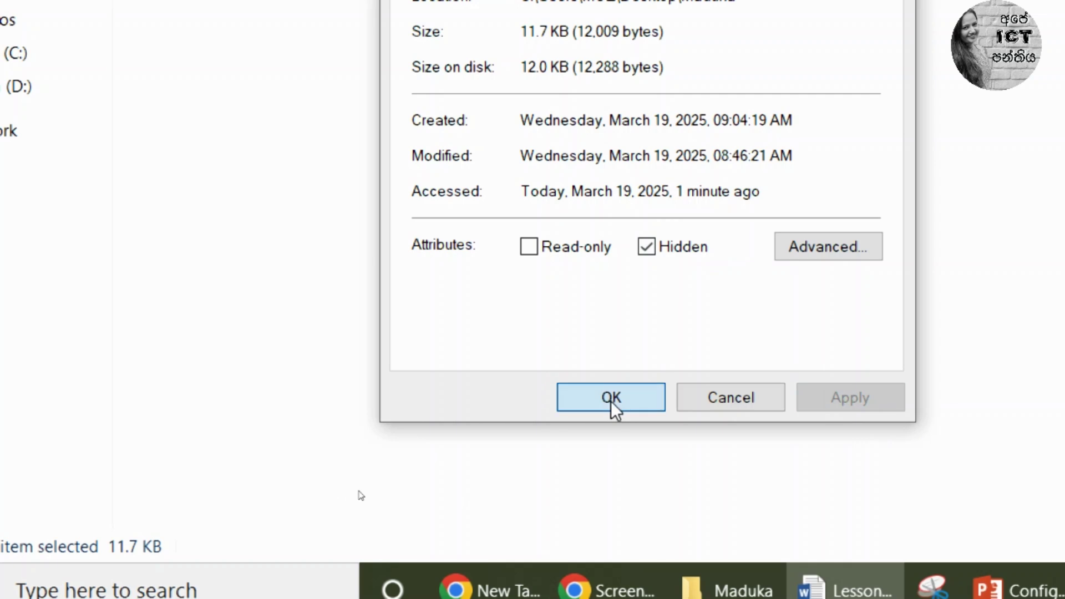
click(611, 398)
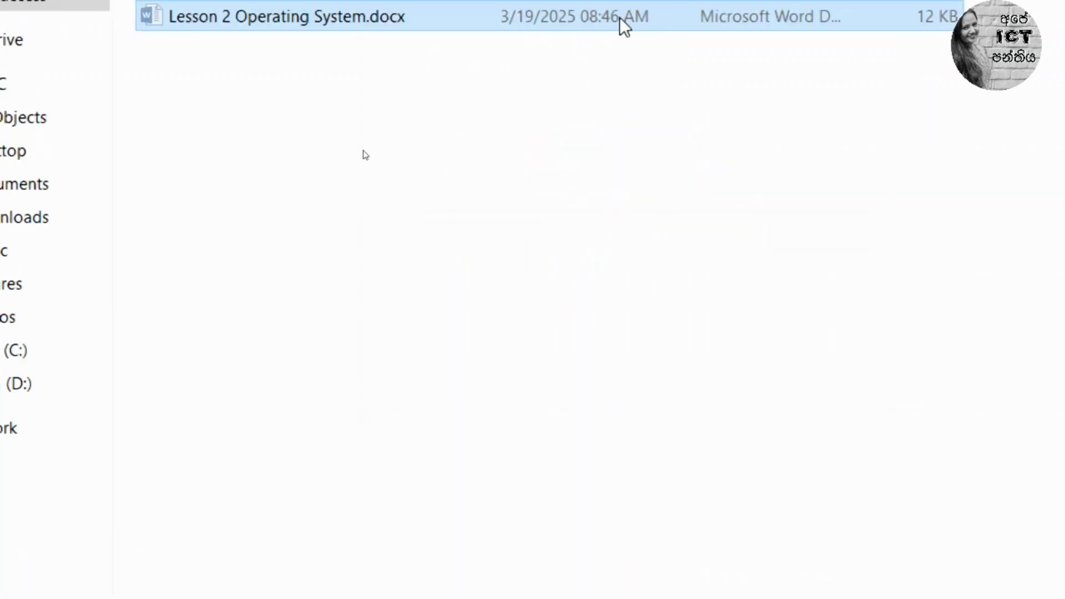
Turn off the display of hidden items in the folder view.
click(189, 544)
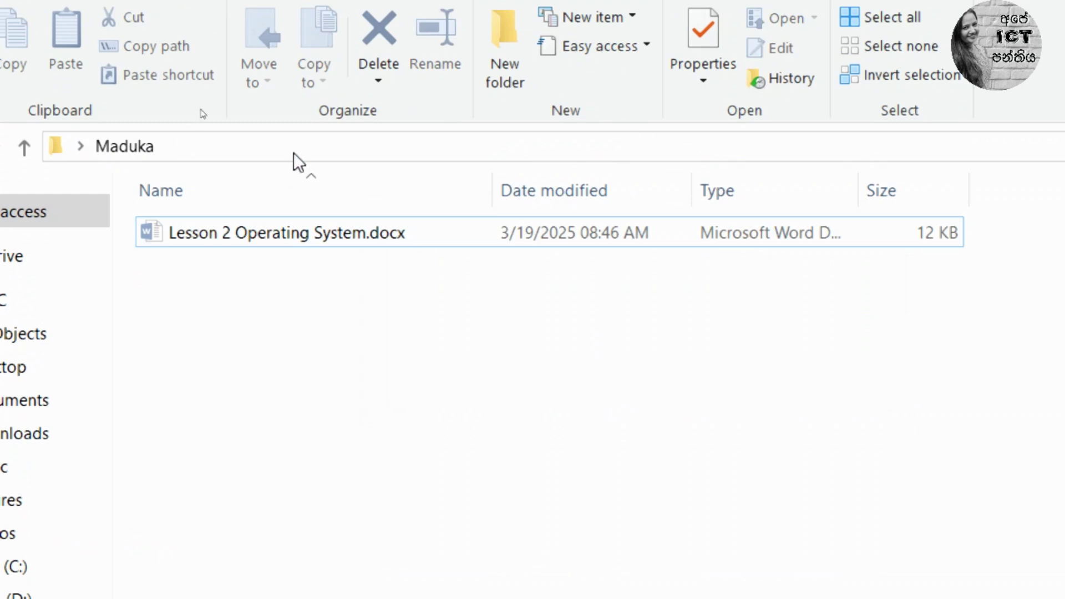
click(194, 235)
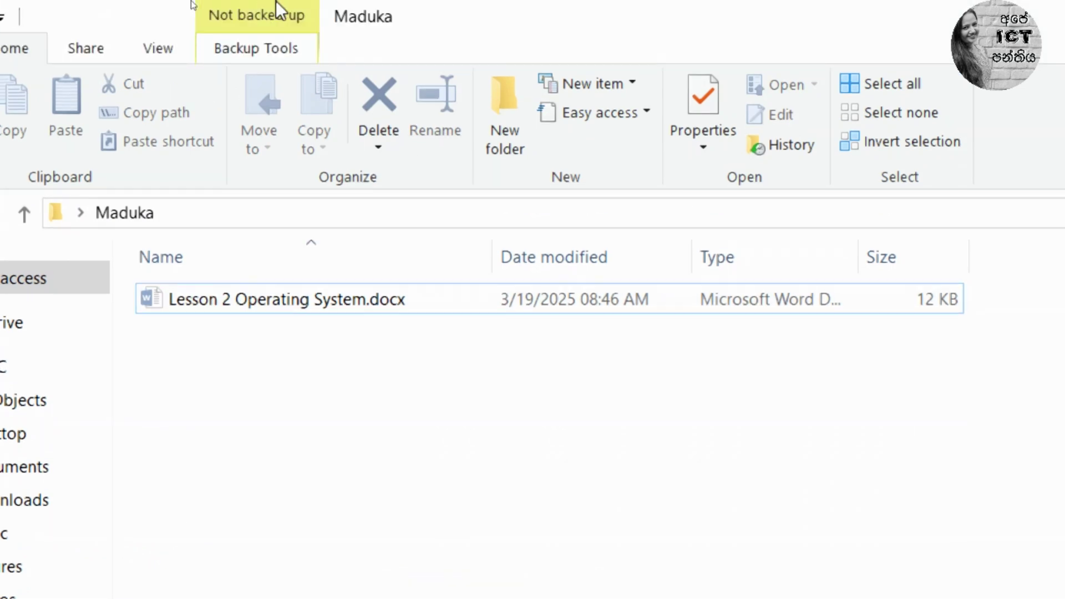
click(162, 38)
click(714, 147)
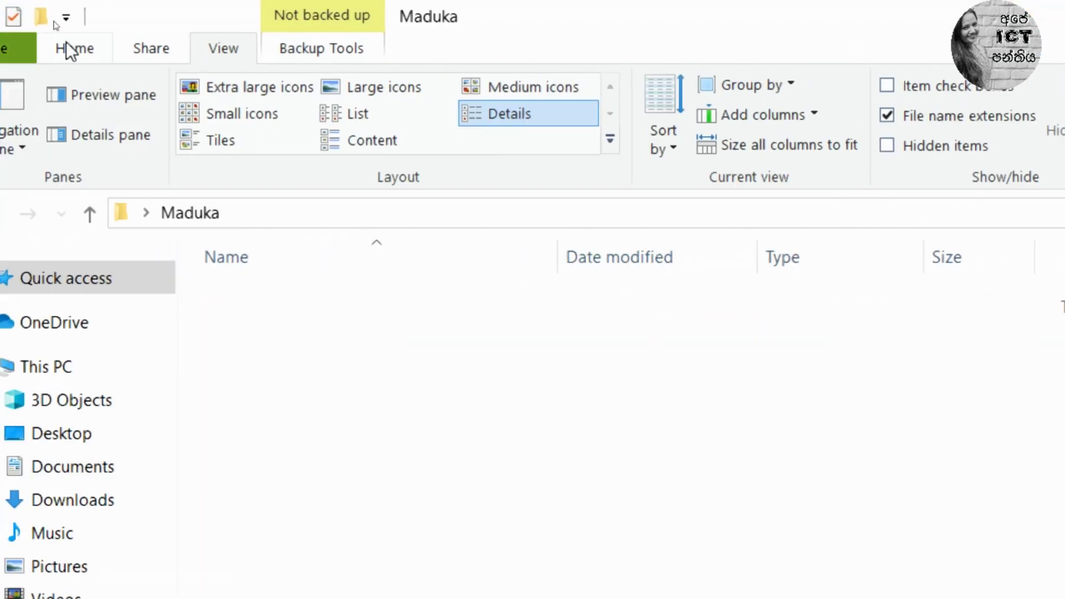
Turn the display of hidden items back on in the folder view.
click(68, 51)
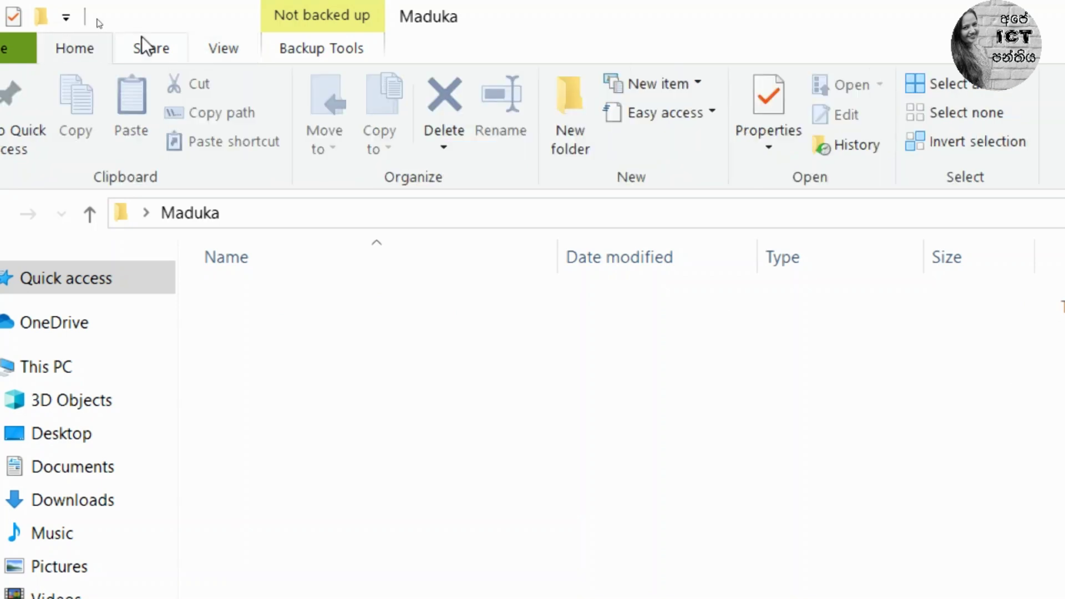
click(165, 45)
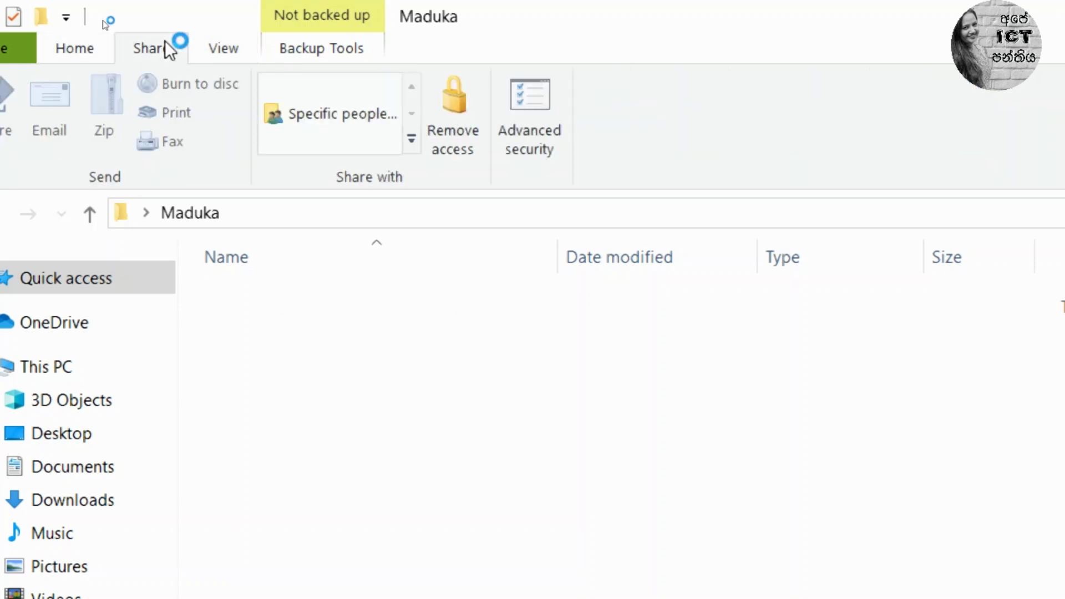
click(221, 43)
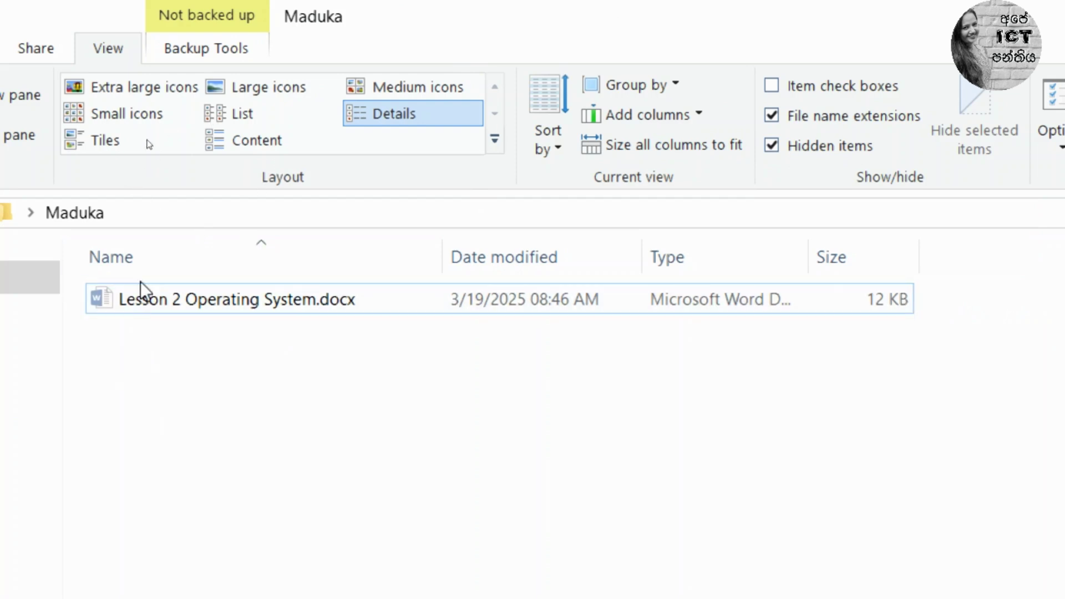
Open the hidden file Lesson 2 Operating System.docx in Word to view its content, and close it.
mouse_move(105, 305)
double_click(172, 304)
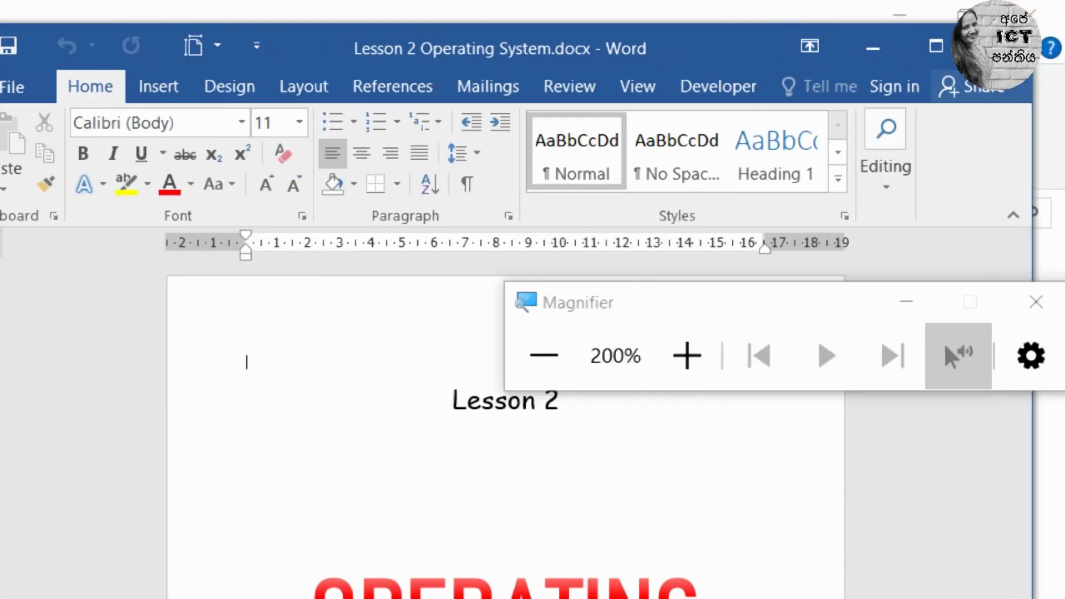
click(1010, 46)
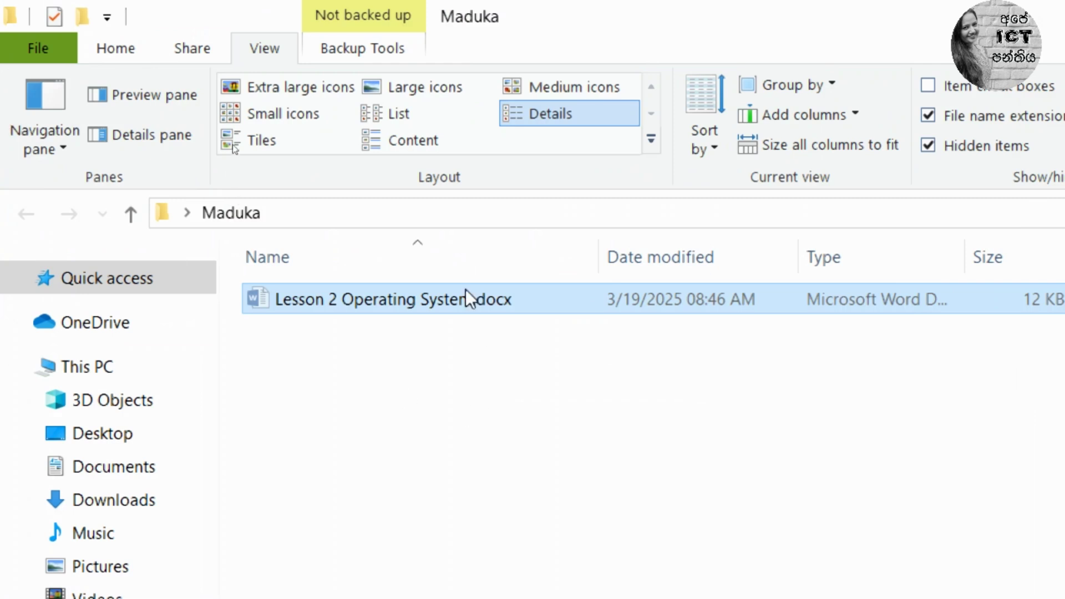
click(466, 290)
right_click(466, 290)
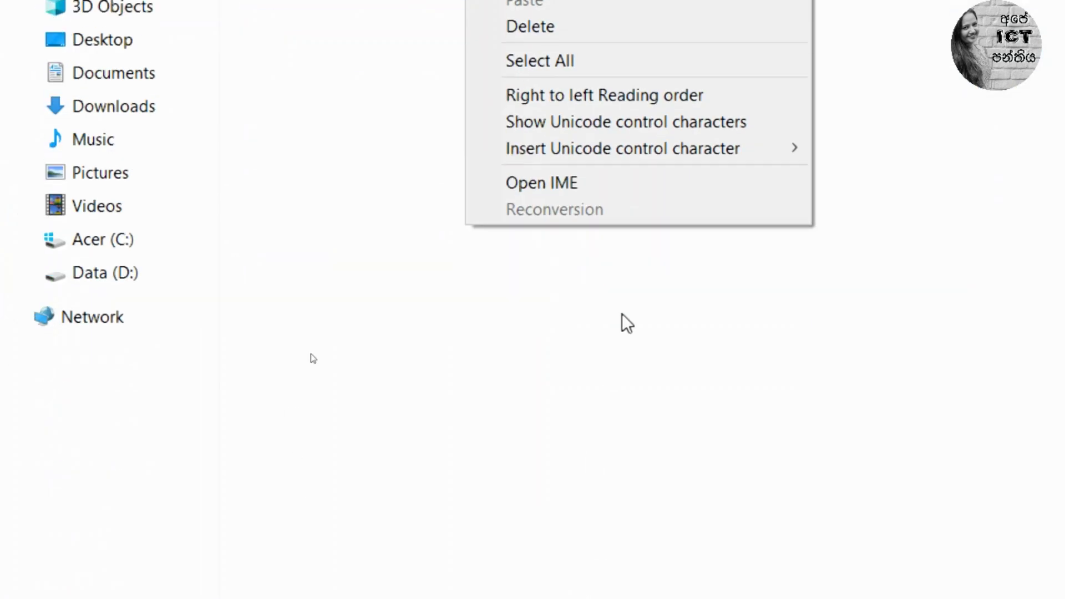
key(Escape)
key(Escape)
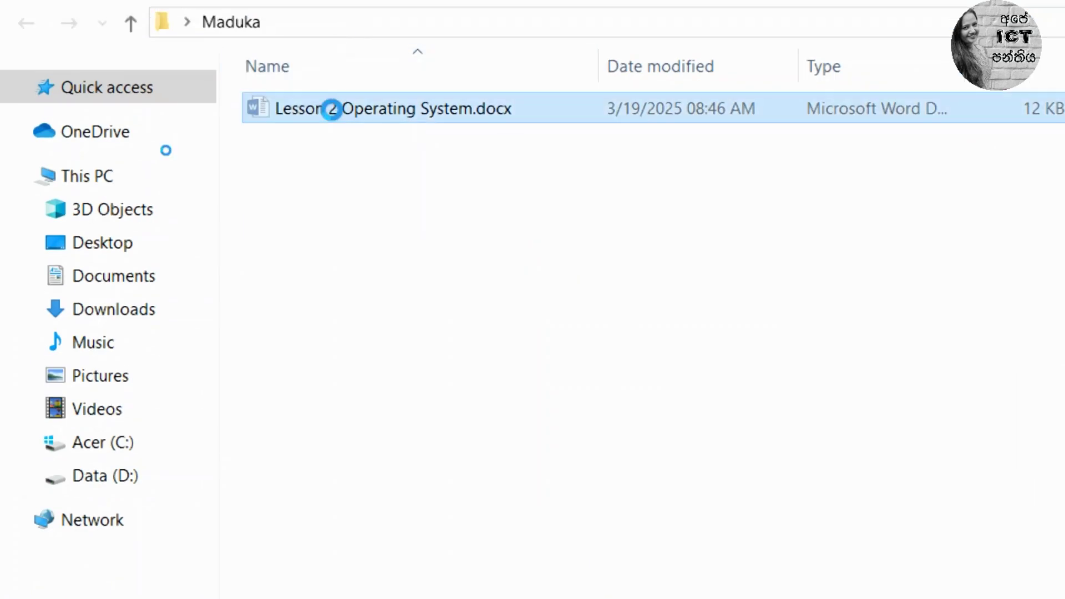
Clear the Hidden attribute in the properties of Lesson 2 Operating System.docx, apply it, and close the dialog.
right_click(332, 113)
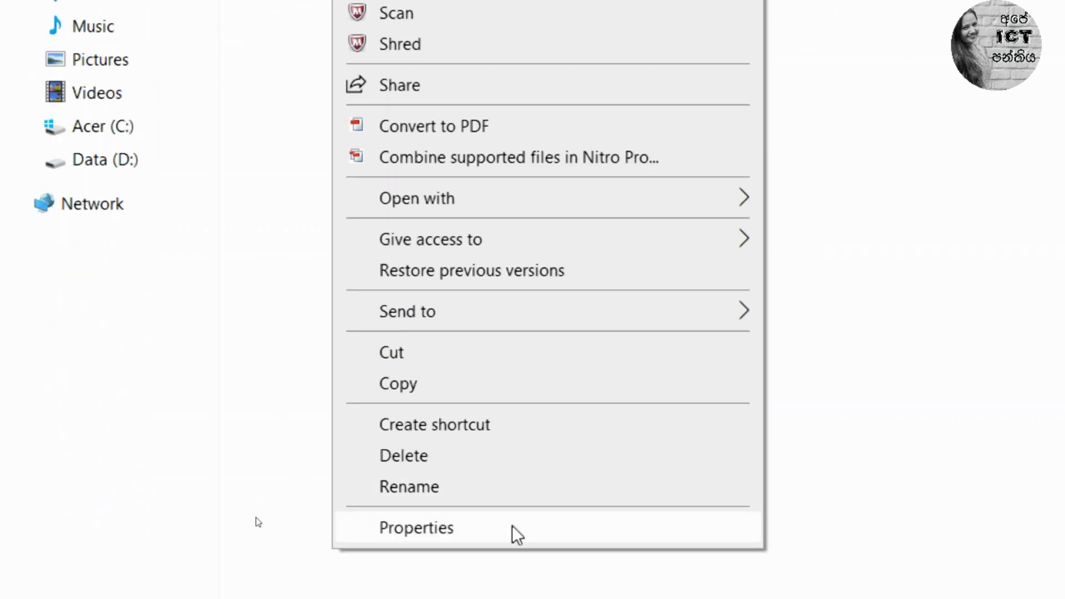
click(511, 538)
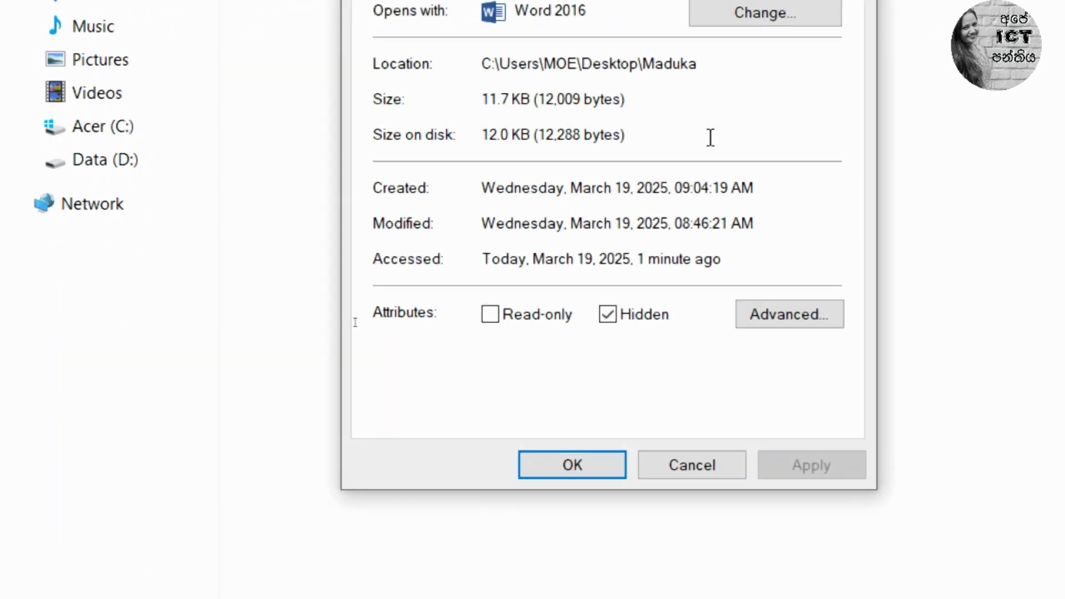
click(608, 315)
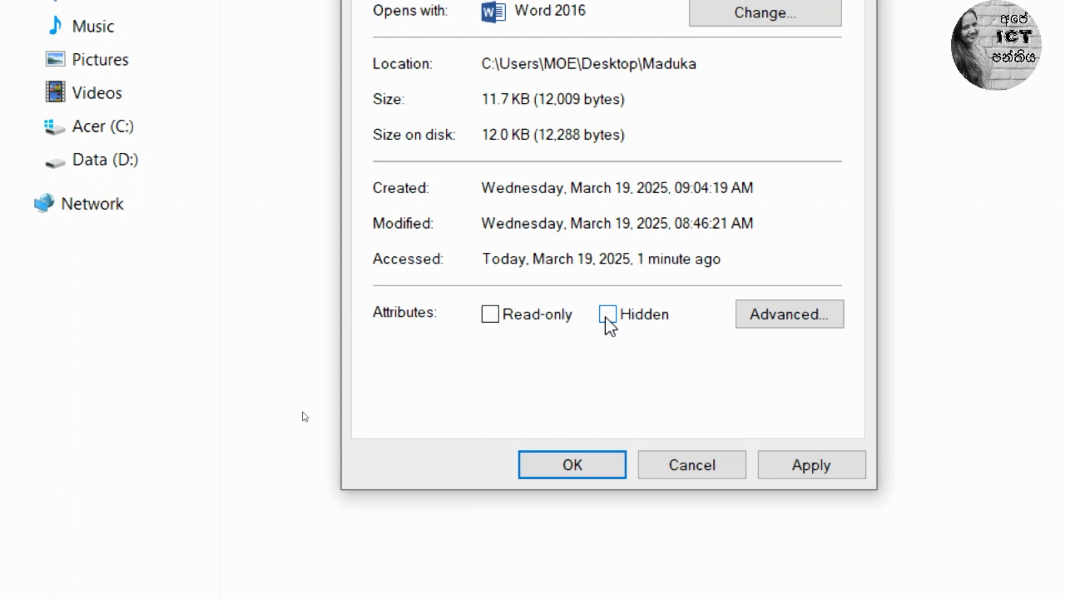
click(837, 464)
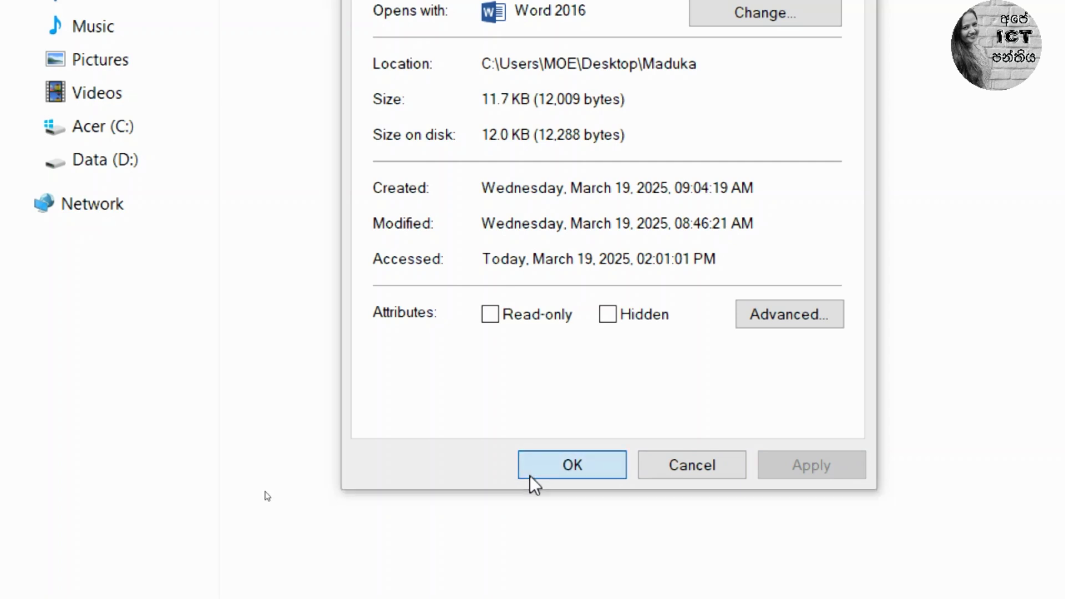
click(572, 465)
click(368, 294)
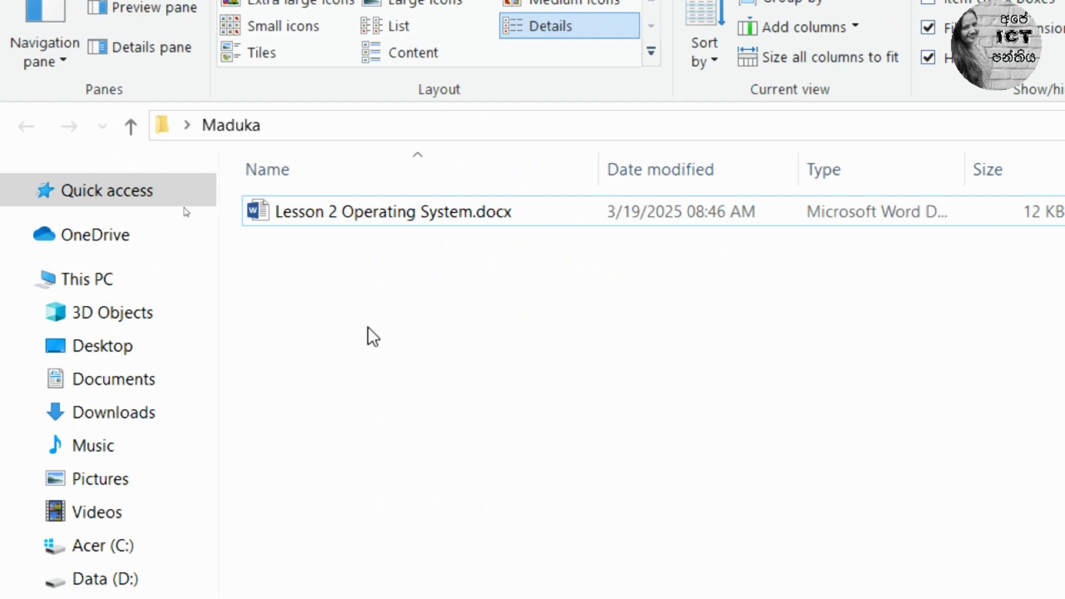
Apply the Hidden attribute to Lesson 2 Operating System.docx, and check its effect by turning the display of hidden items off and on.
click(422, 213)
right_click(424, 211)
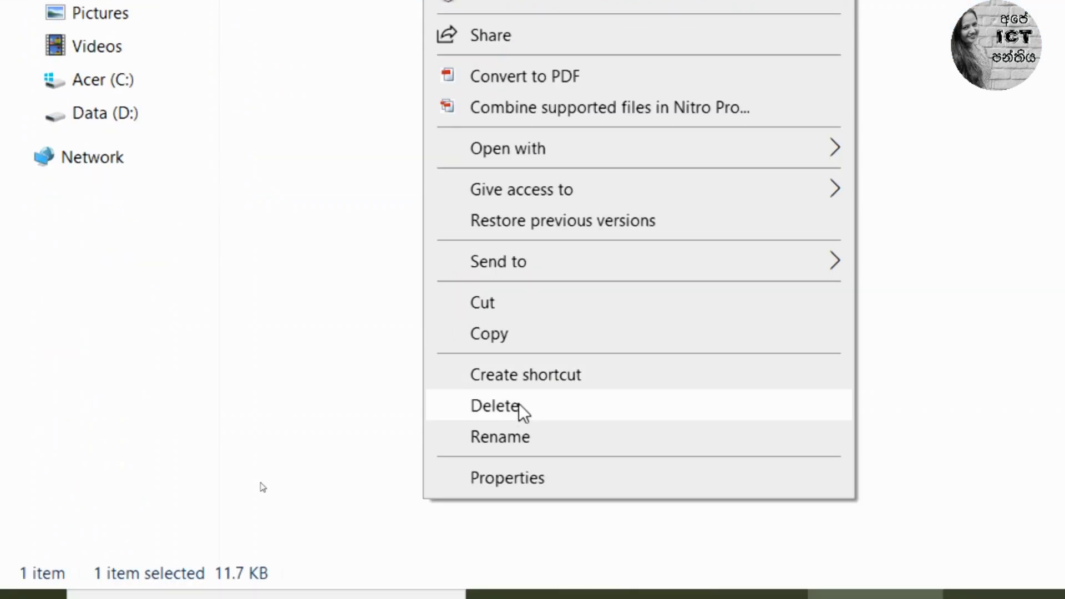
click(542, 488)
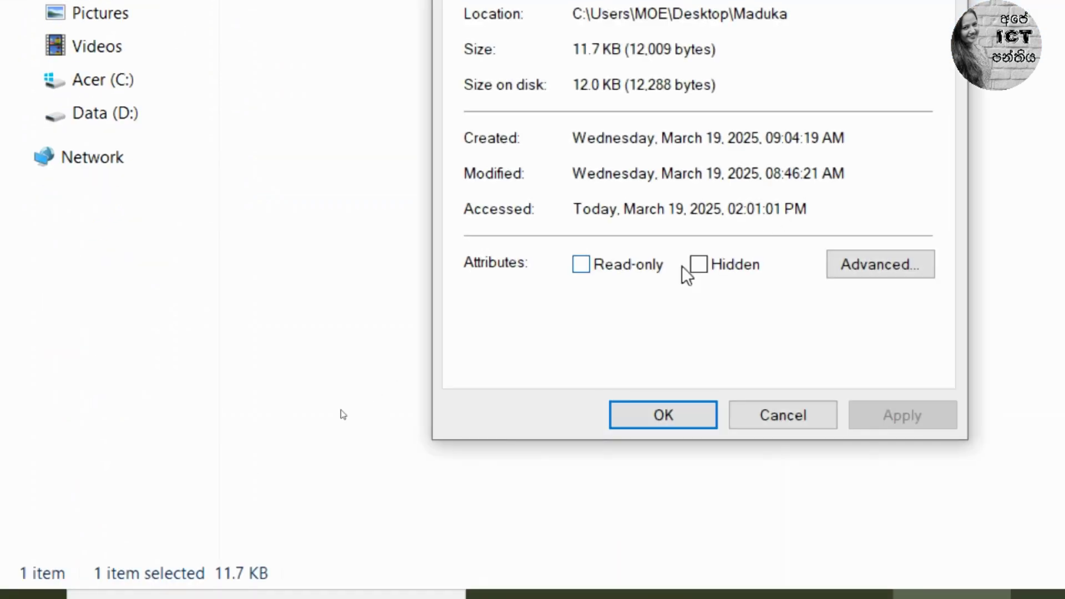
click(698, 265)
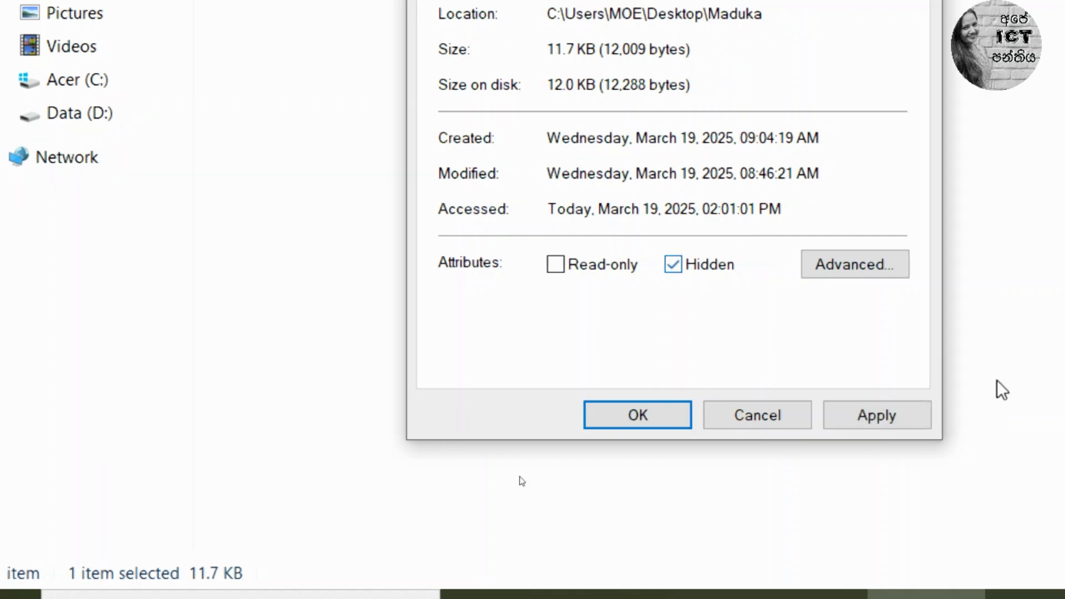
click(830, 416)
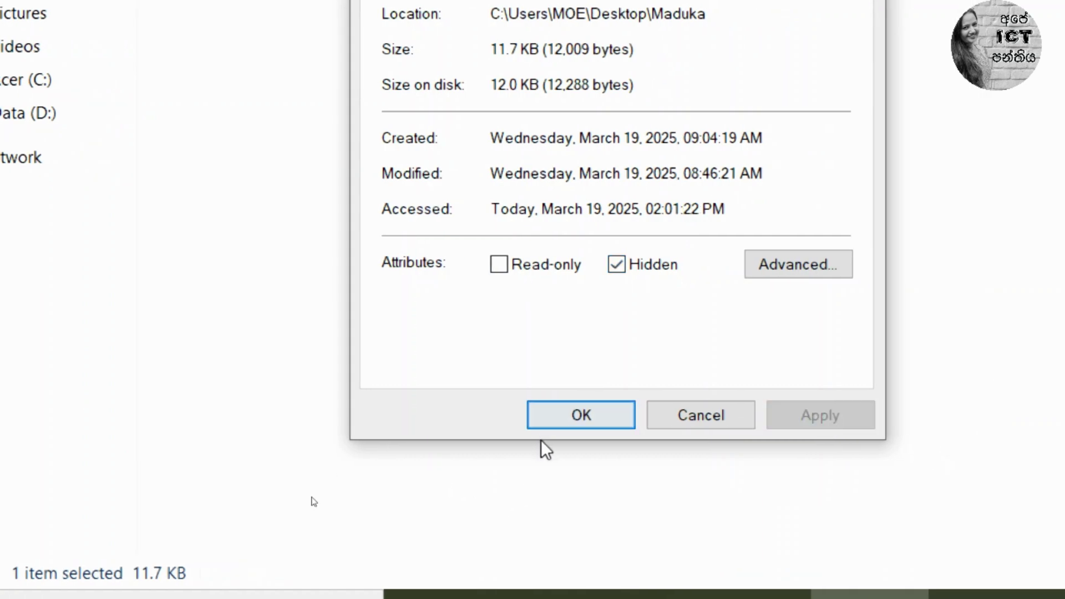
click(576, 421)
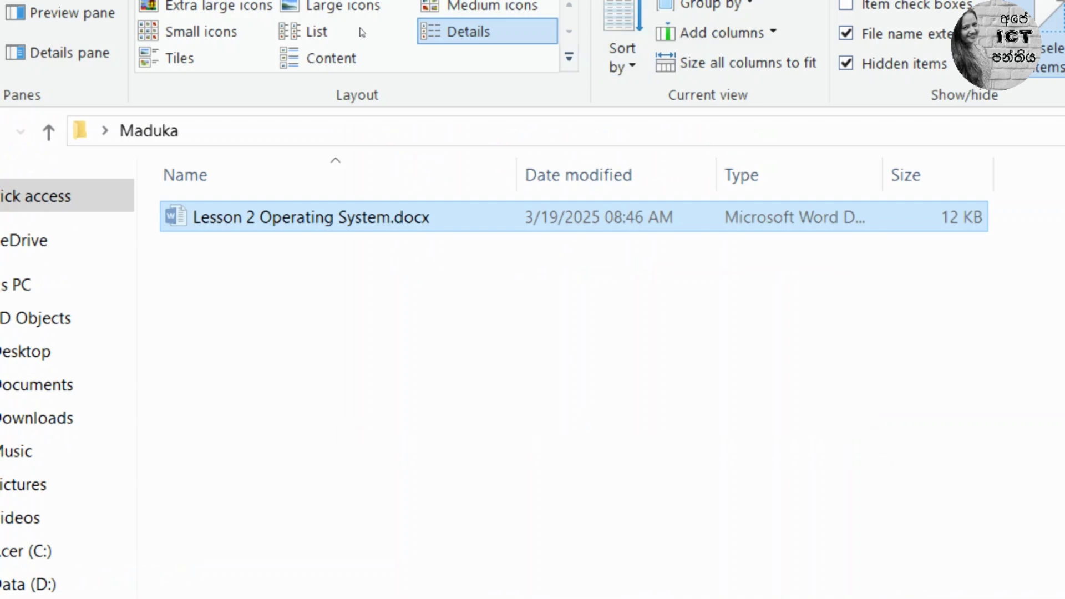
click(712, 102)
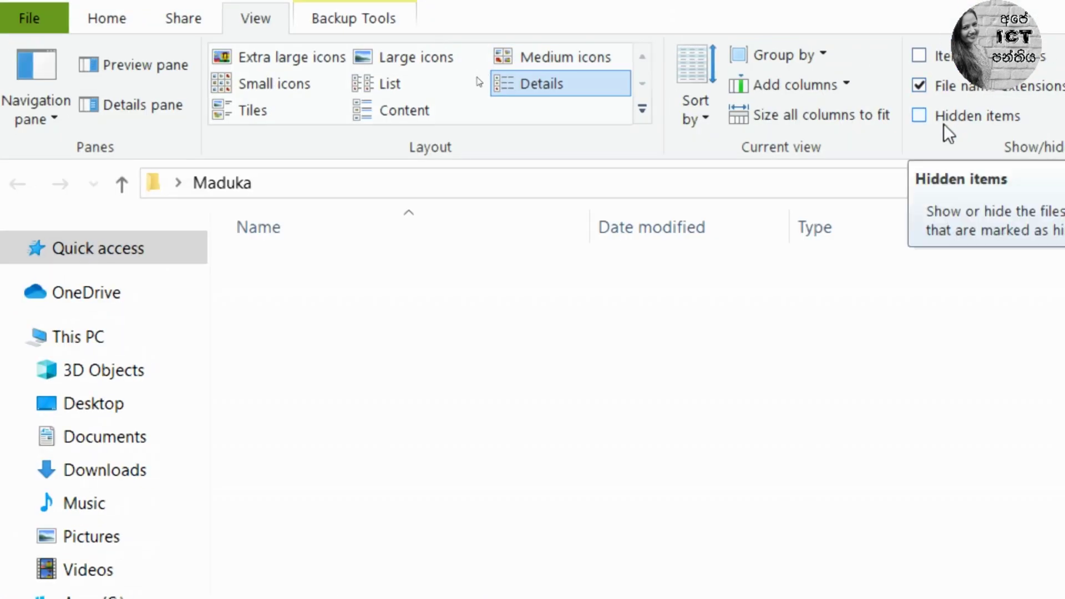
click(961, 118)
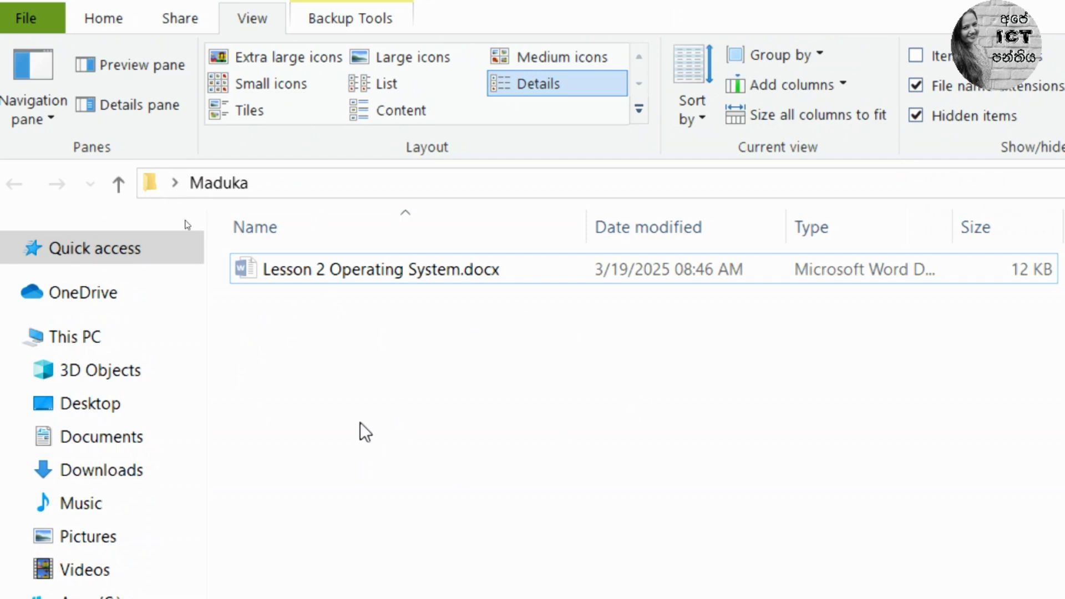
Replace the Hidden attribute with Read-only in the properties of Lesson 2 Operating System.docx, apply it, and close the dialog.
click(415, 271)
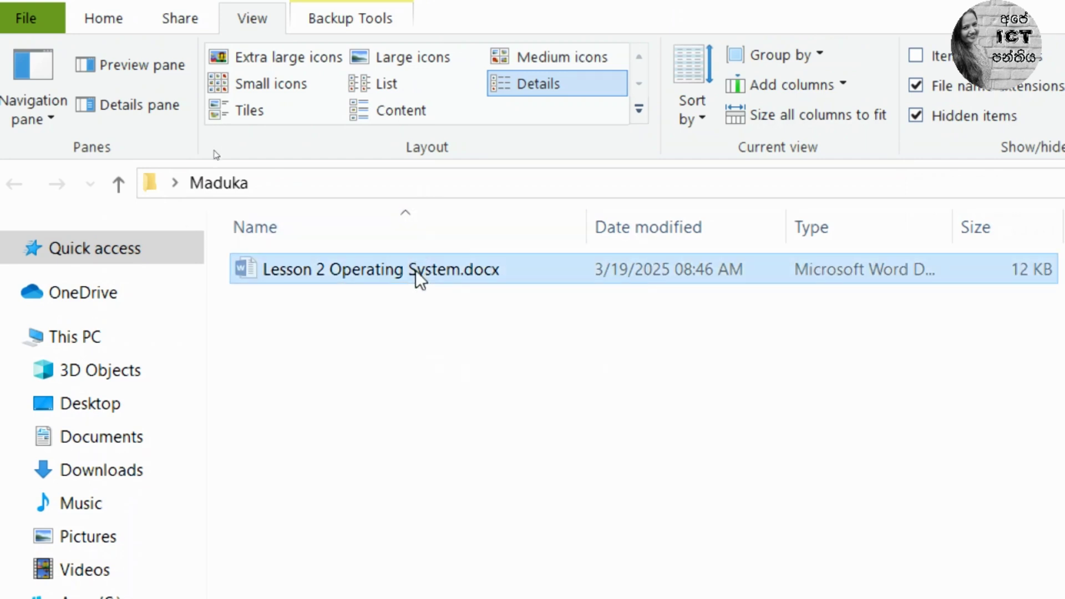
right_click(415, 271)
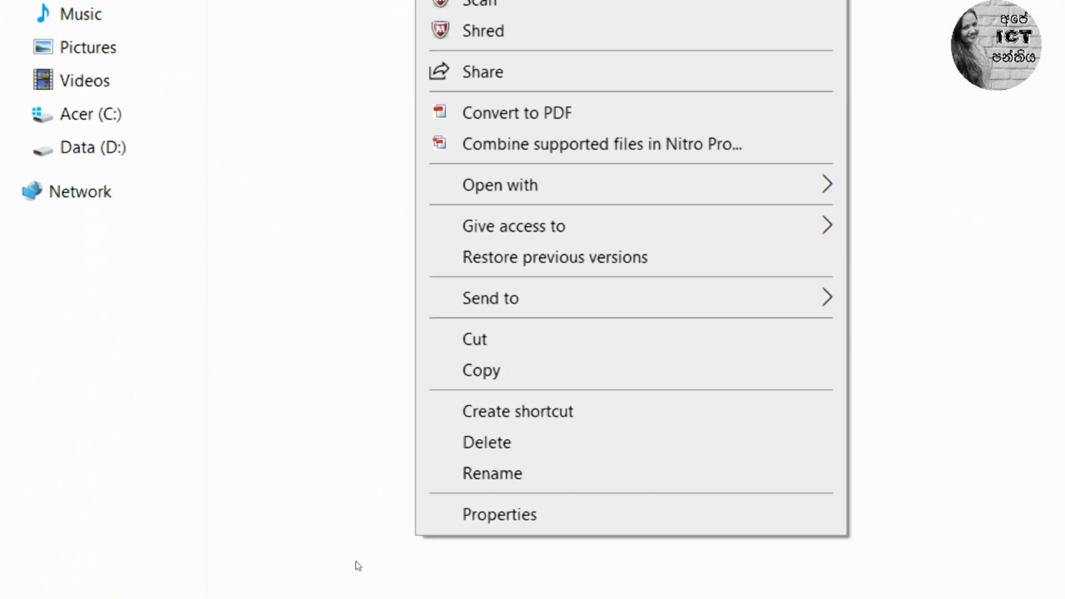
click(591, 520)
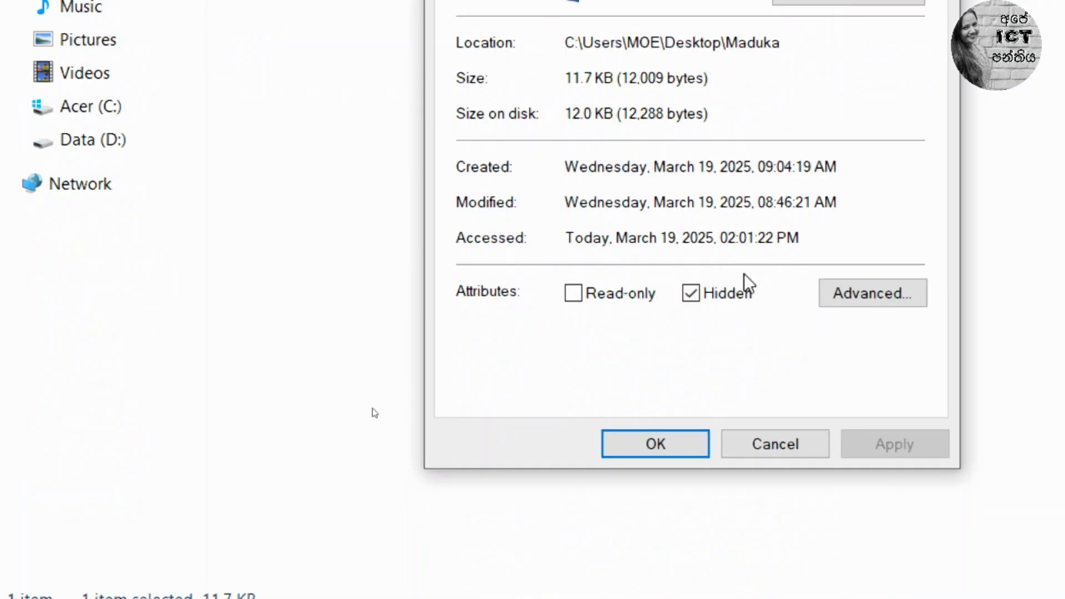
click(735, 294)
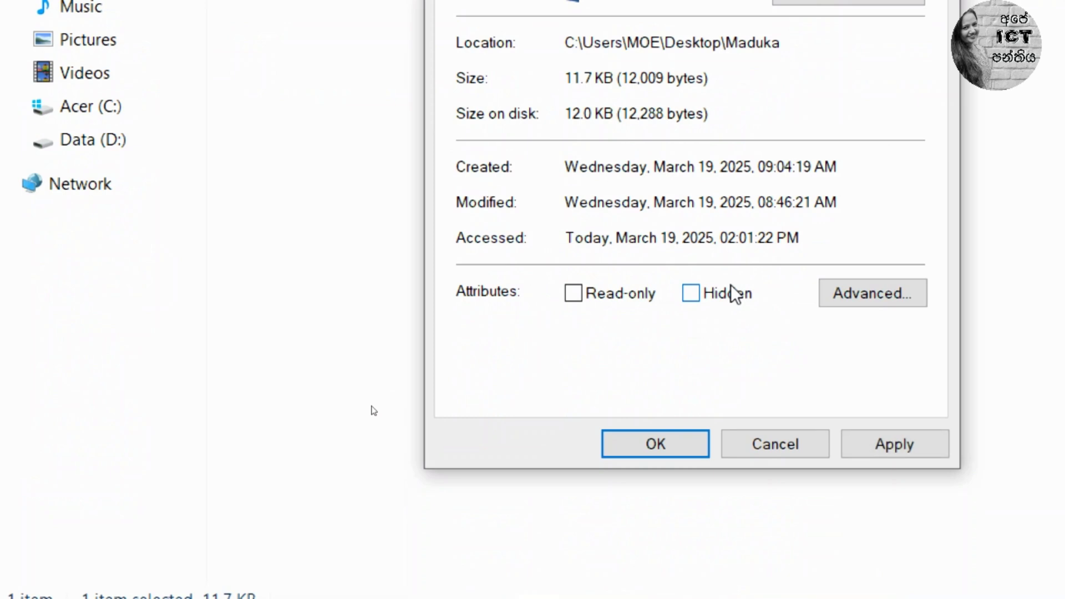
click(585, 305)
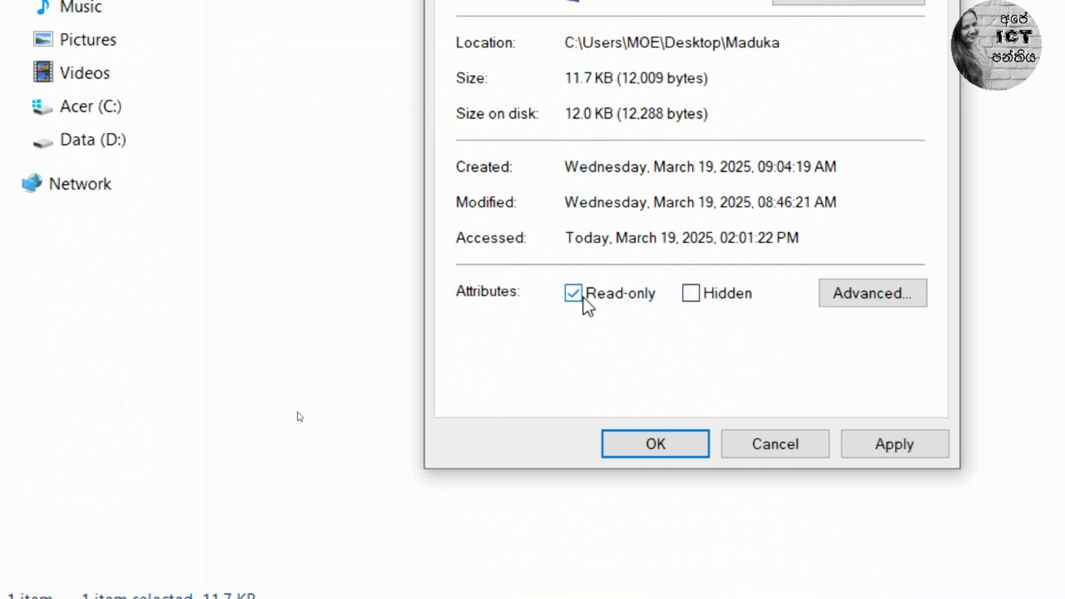
click(894, 450)
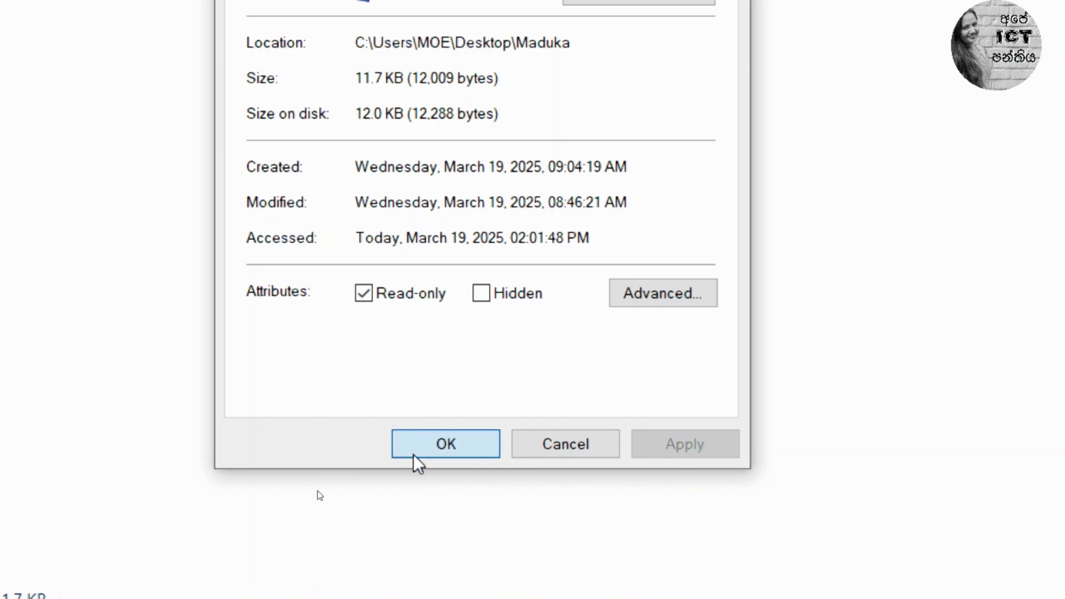
click(410, 452)
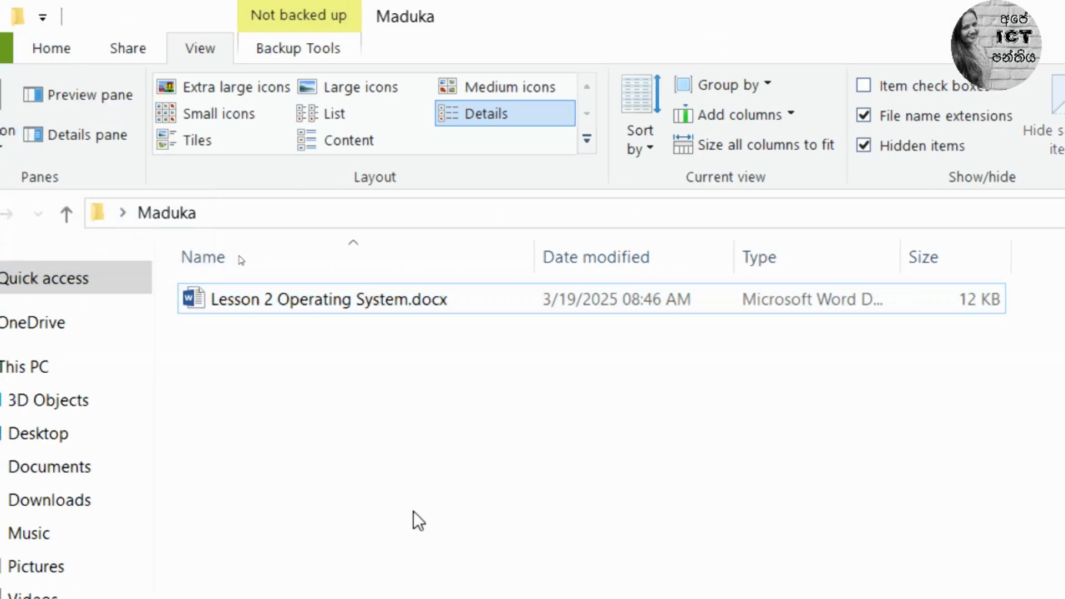
Open the read-only file Lesson 2 Operating System.docx in Word to view it, and close it.
double_click(468, 294)
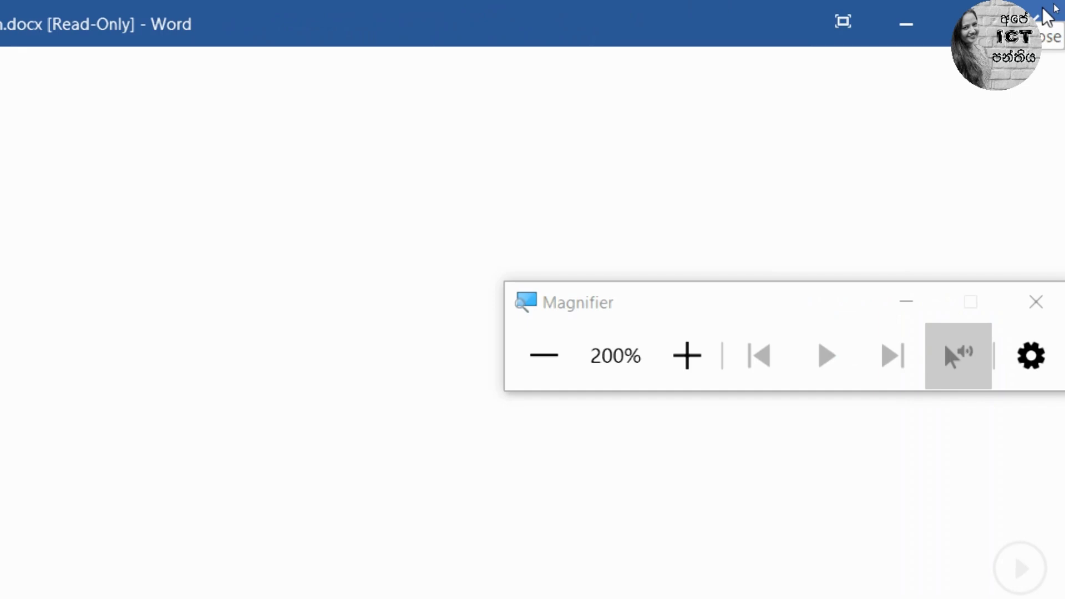
click(1048, 16)
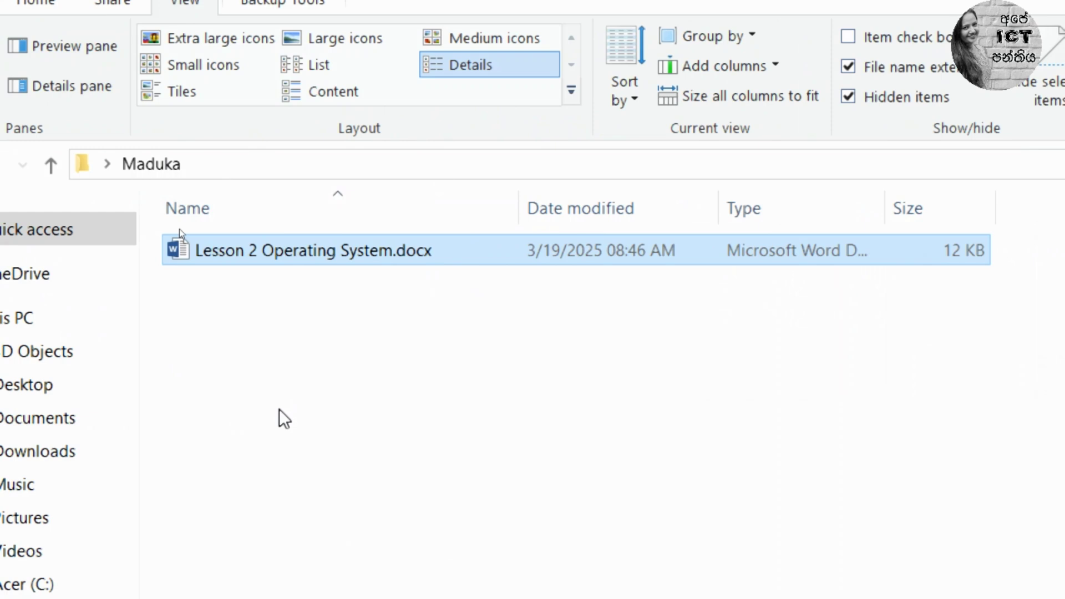
click(279, 409)
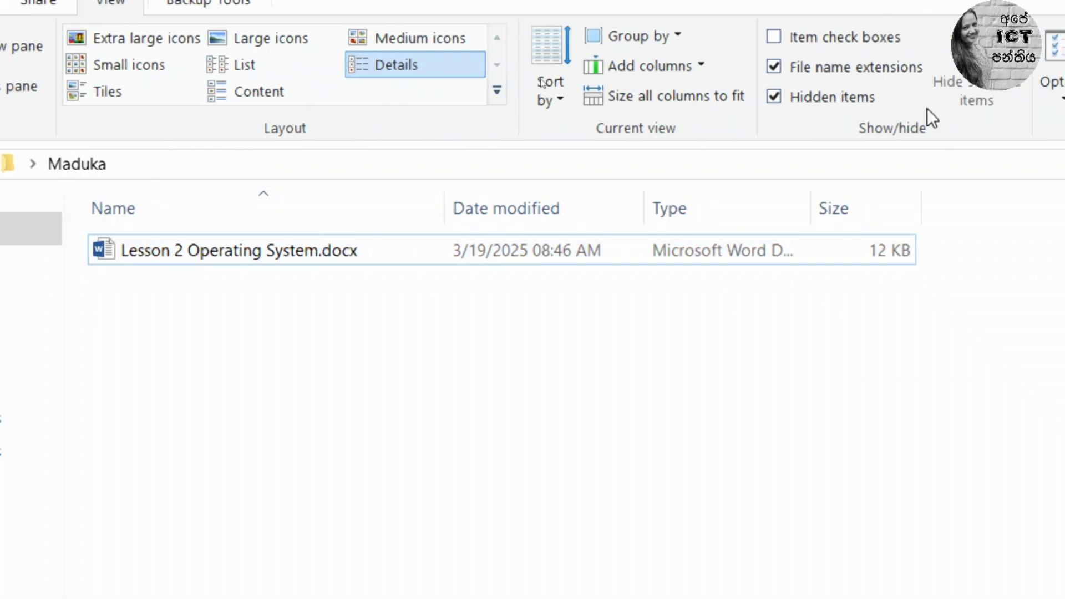
Turn off the display of hidden items and add the Hidden attribute to the read-only Lesson 2 Operating System.docx.
click(863, 110)
click(224, 263)
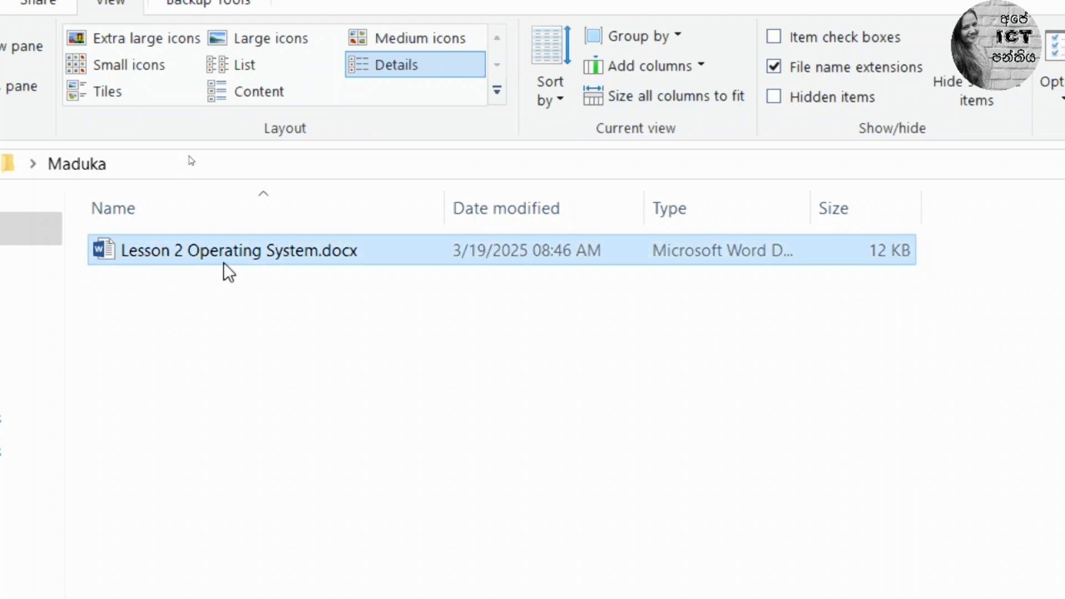
right_click(224, 262)
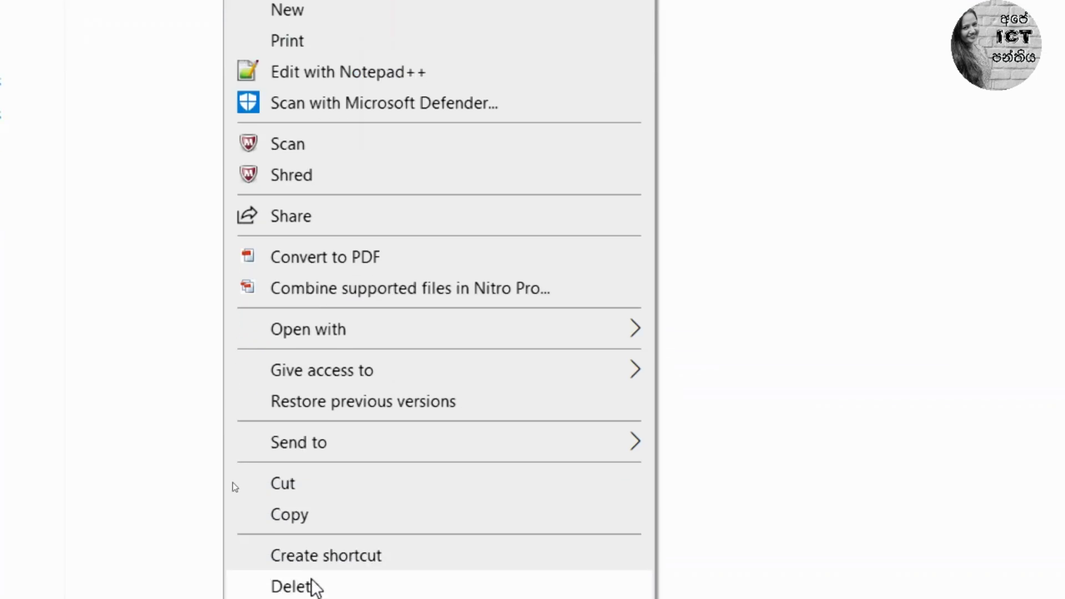
click(311, 585)
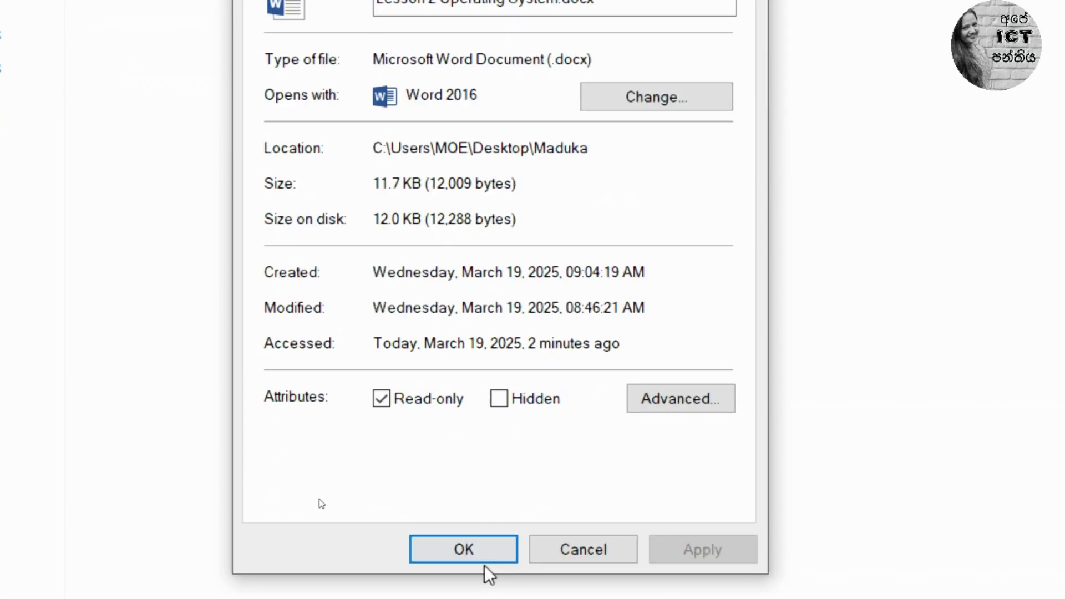
click(526, 404)
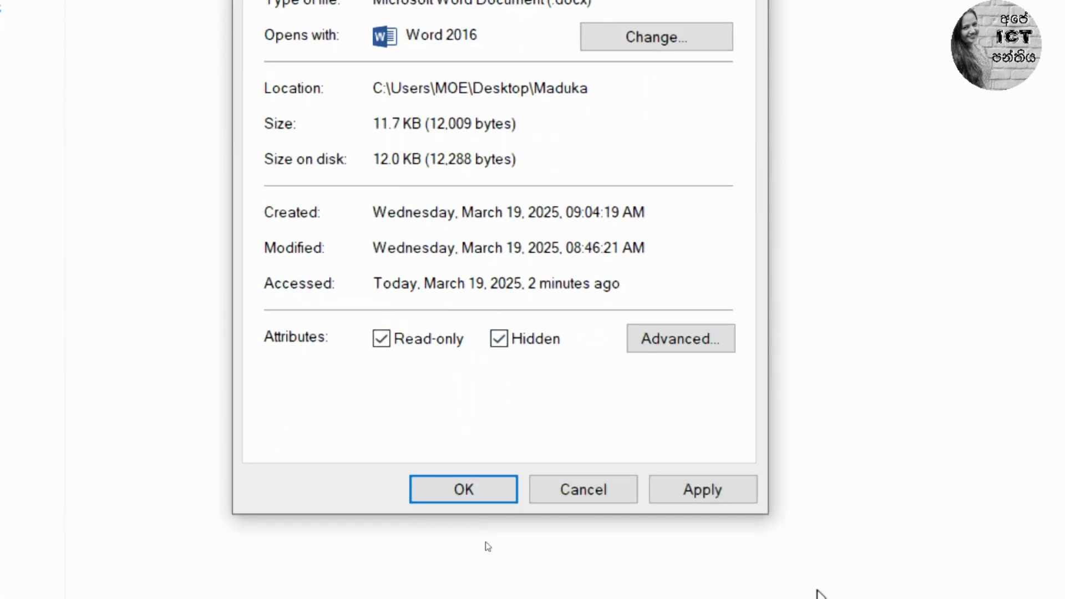
click(743, 553)
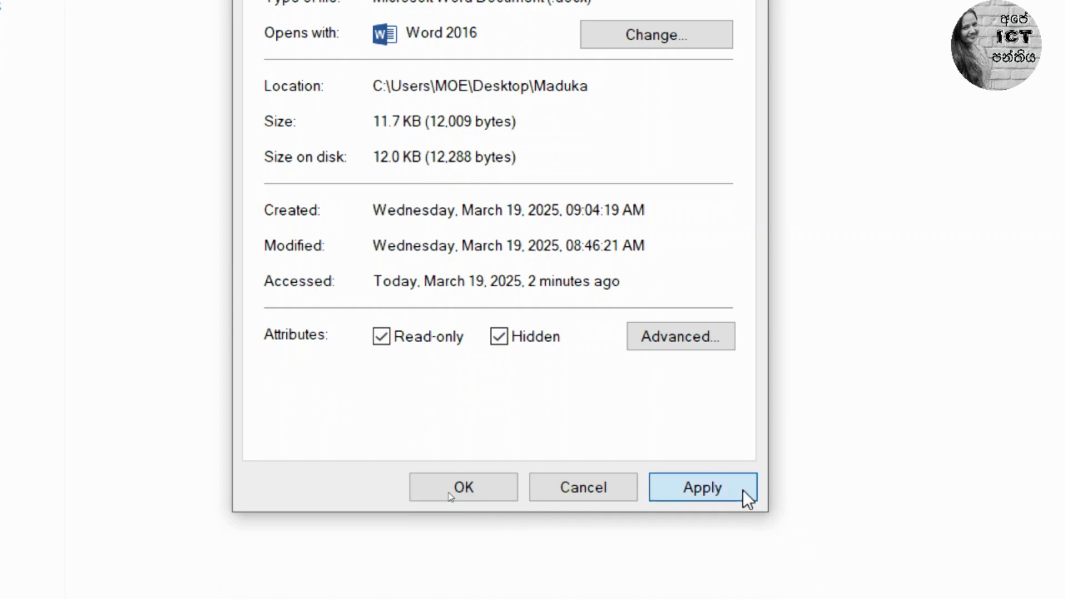
click(480, 492)
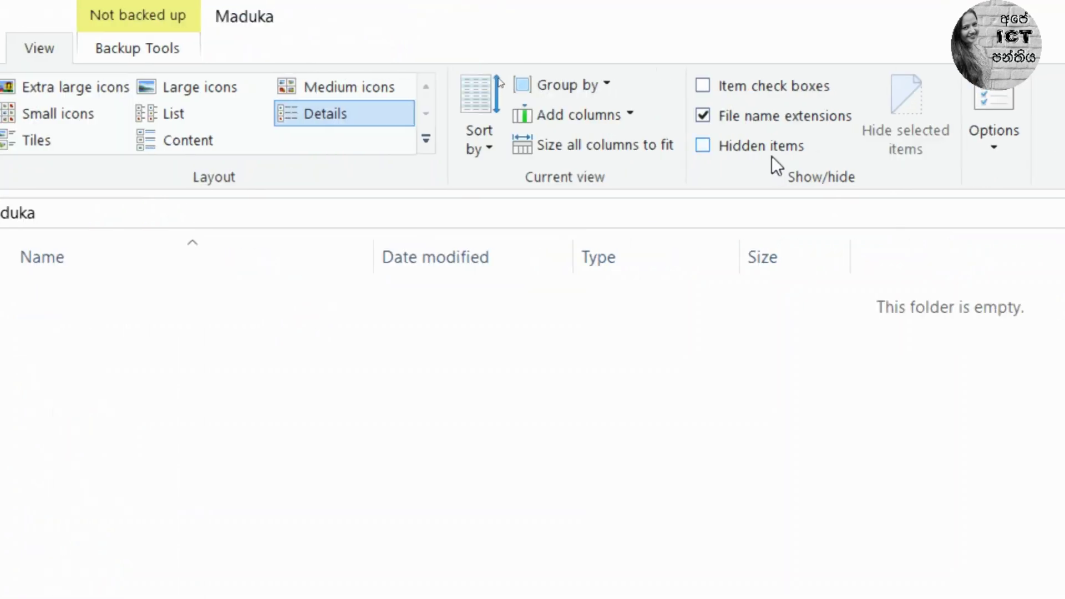
Show hidden items again and clear both the Read-only and Hidden attributes of Lesson 2 Operating System.docx.
click(772, 157)
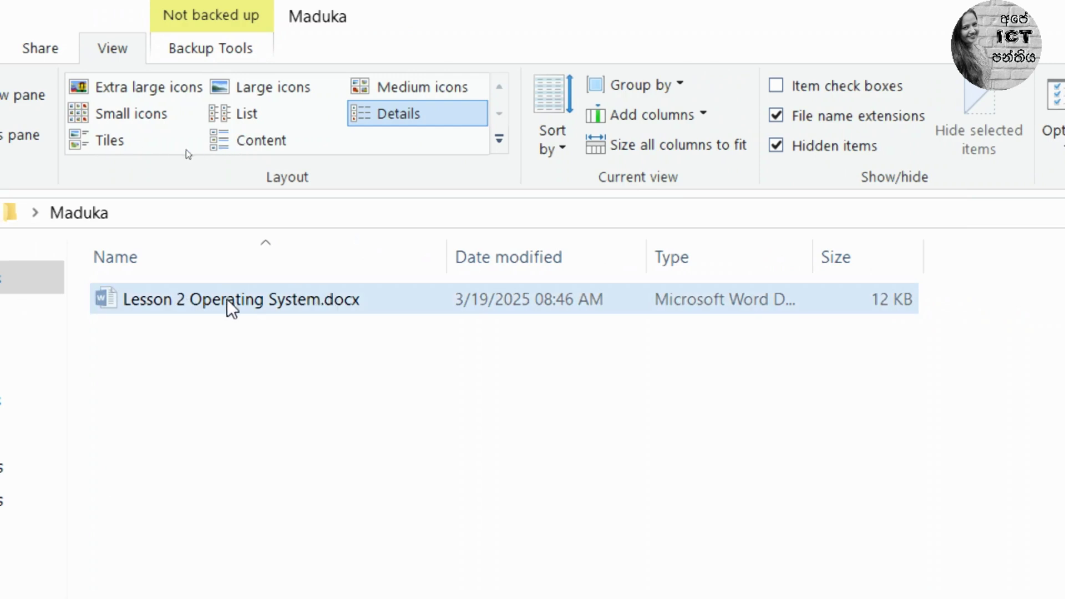
right_click(222, 300)
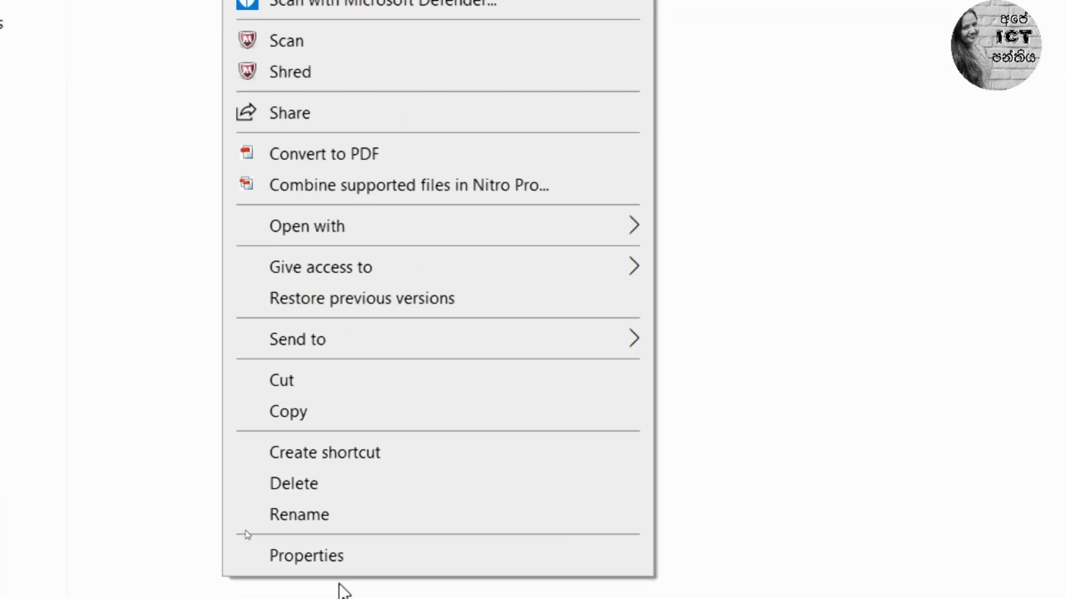
click(335, 556)
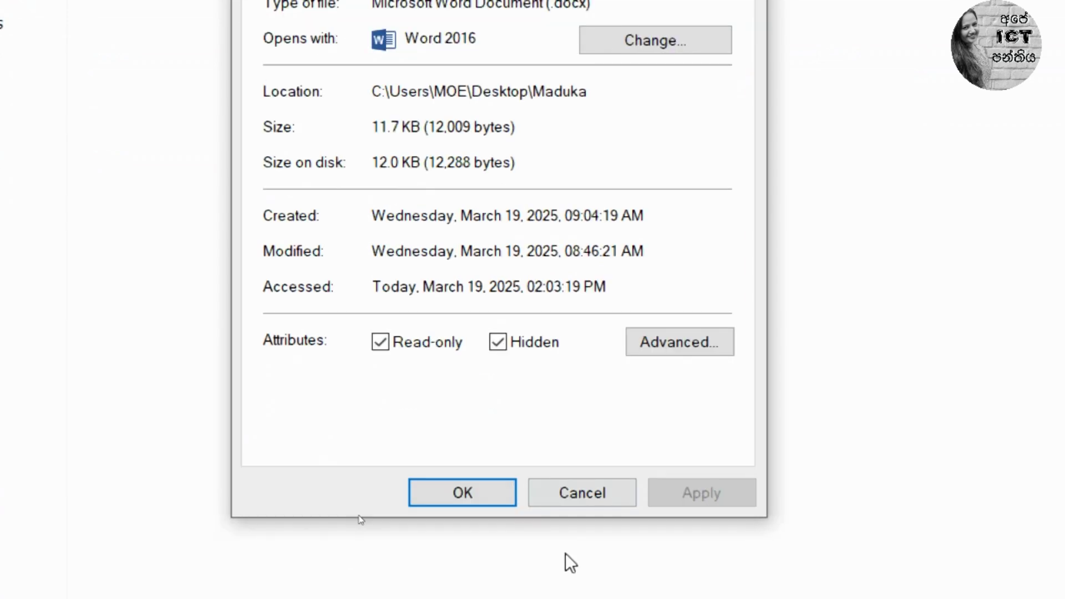
click(537, 348)
click(379, 345)
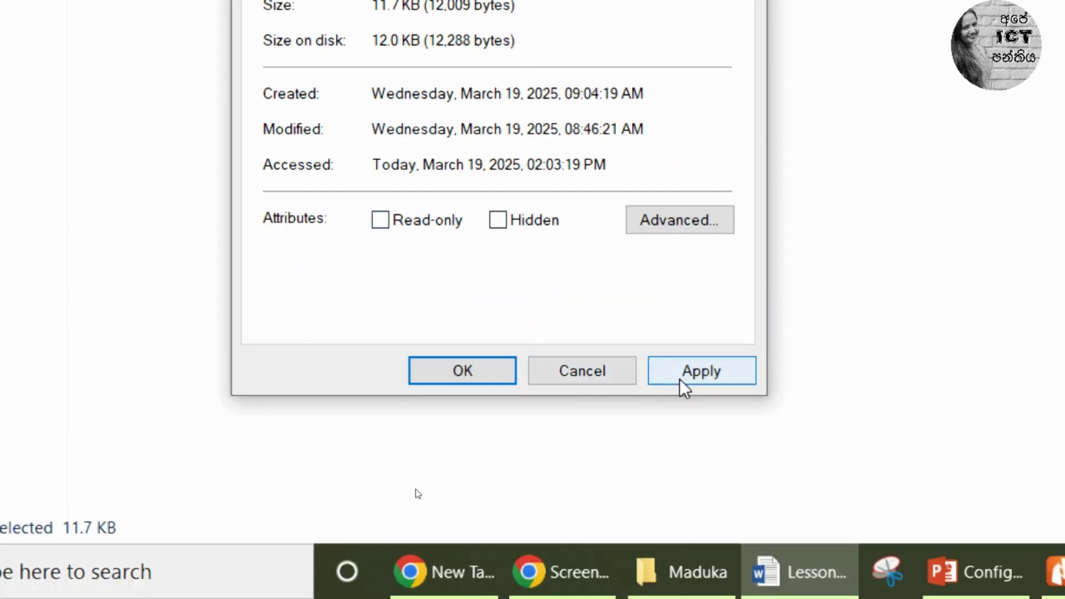
click(683, 383)
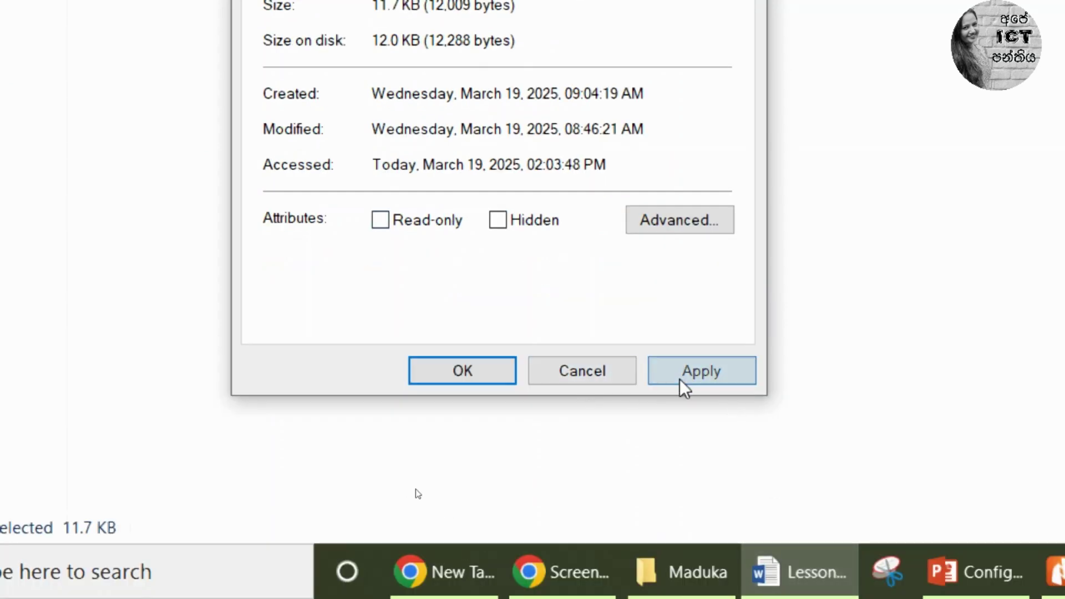
click(459, 371)
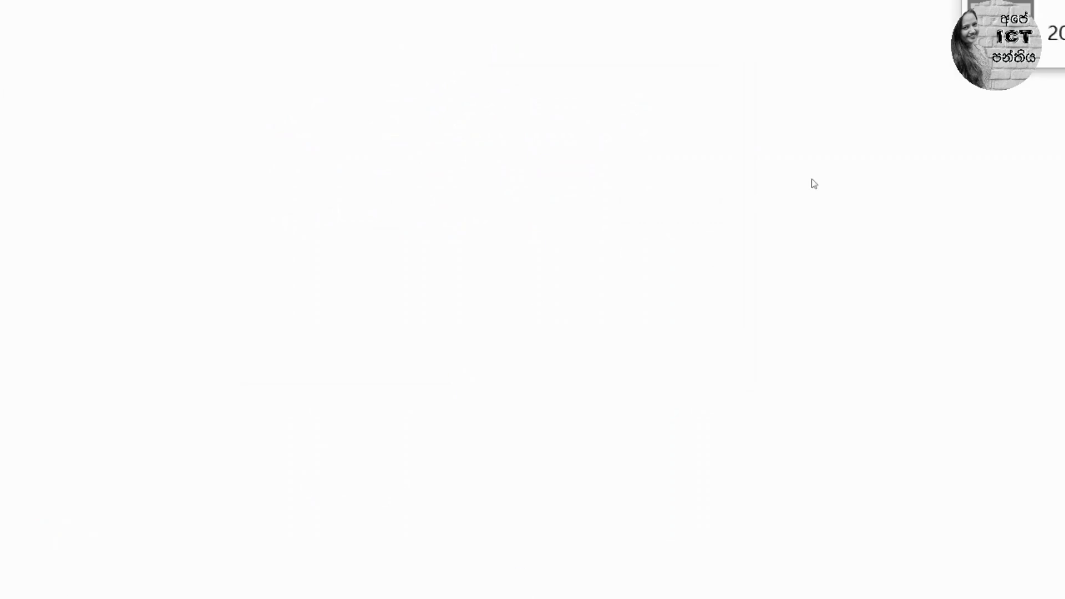
Reset the Magnifier to 100% and switch through the Nitro Pro workbook to the Searching files slide in PowerPoint.
click(867, 92)
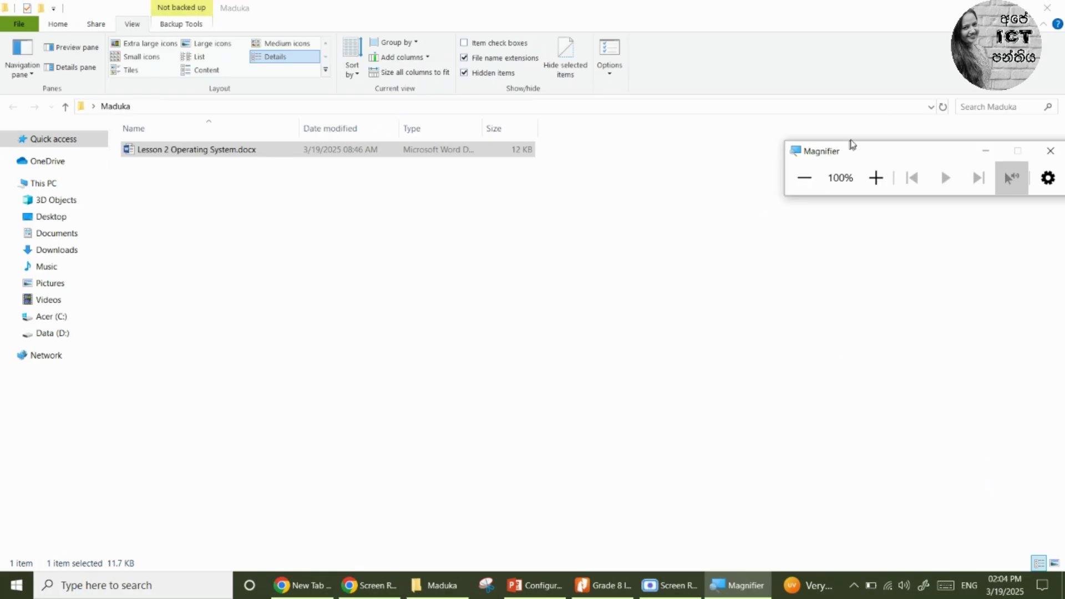
click(597, 587)
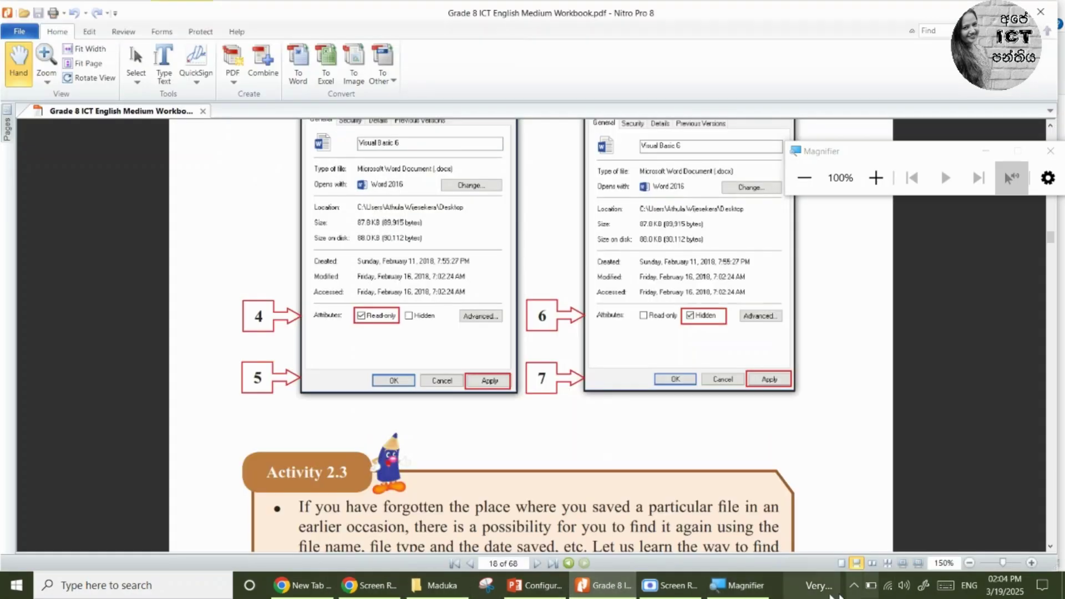
click(536, 587)
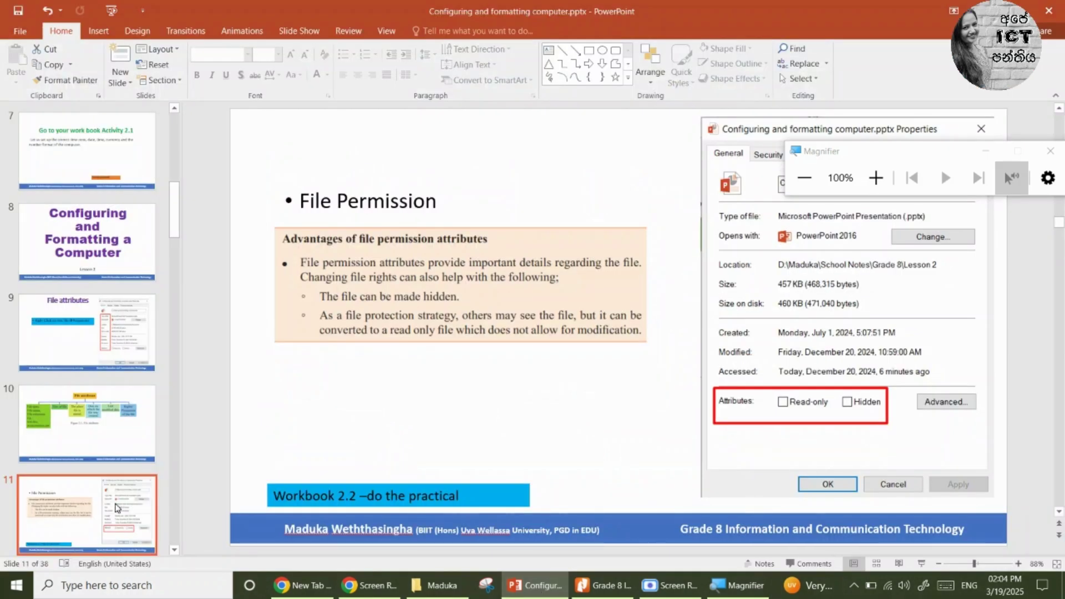
key(Down)
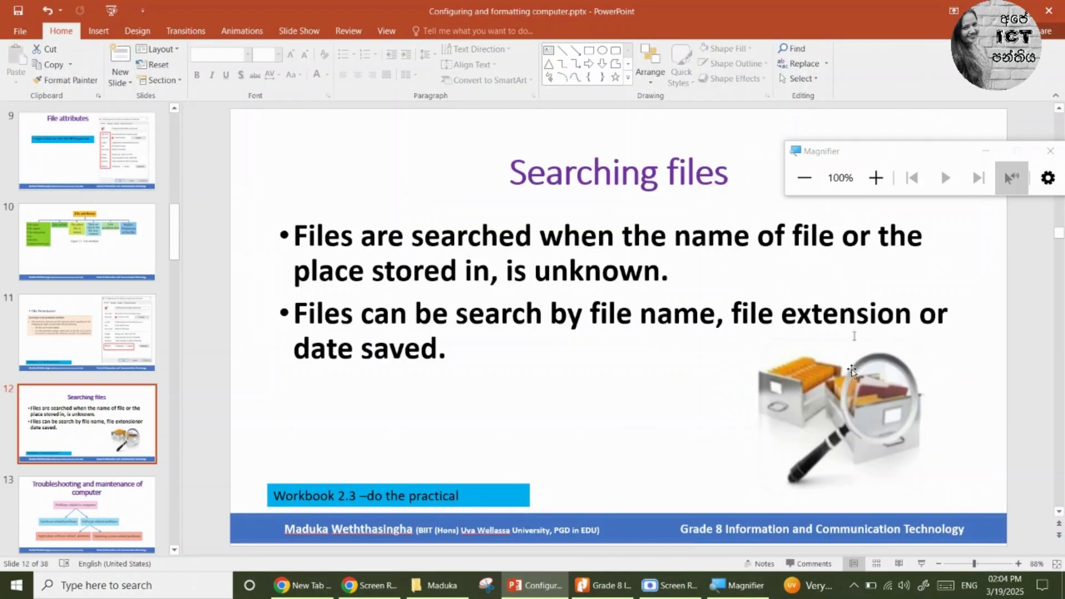